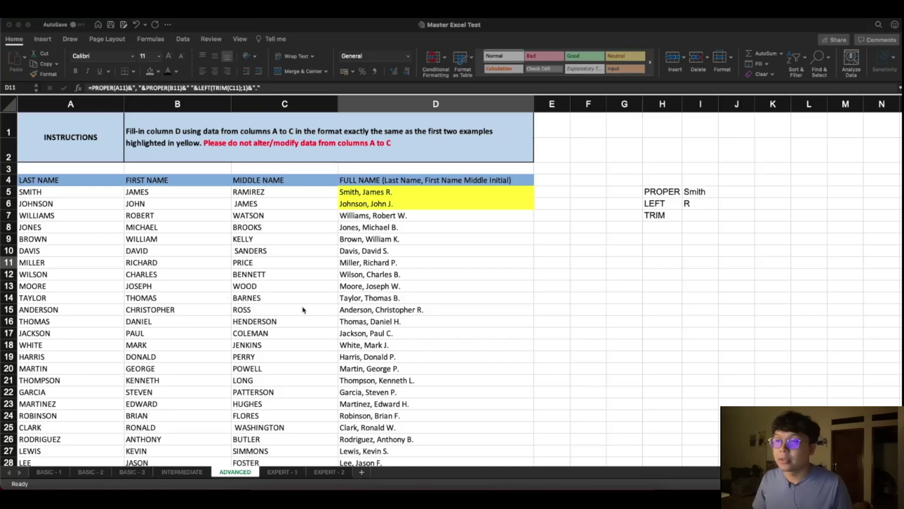
Open the EXPERT - 1 sheet and review its instructions, the empty Region and Market columns, and the reference table
left_click(283, 472)
scroll(453, 282, "up", 3)
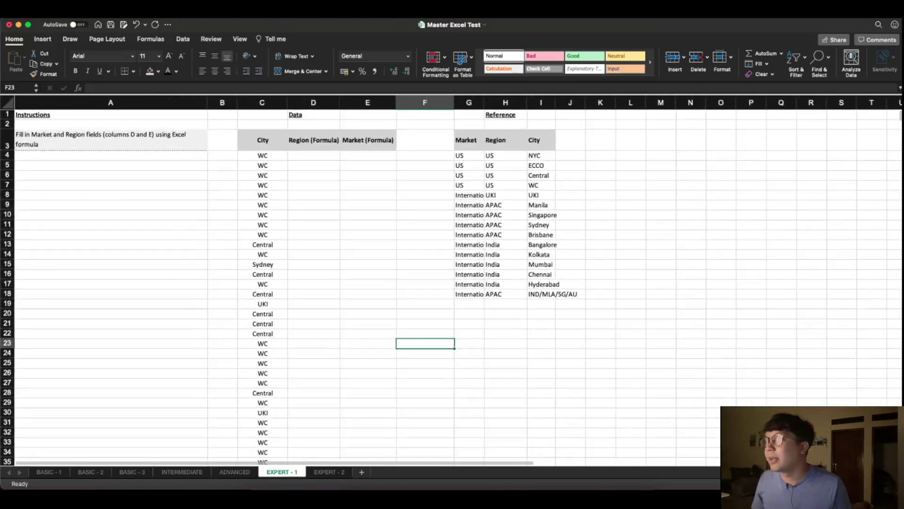
left_click(659, 314)
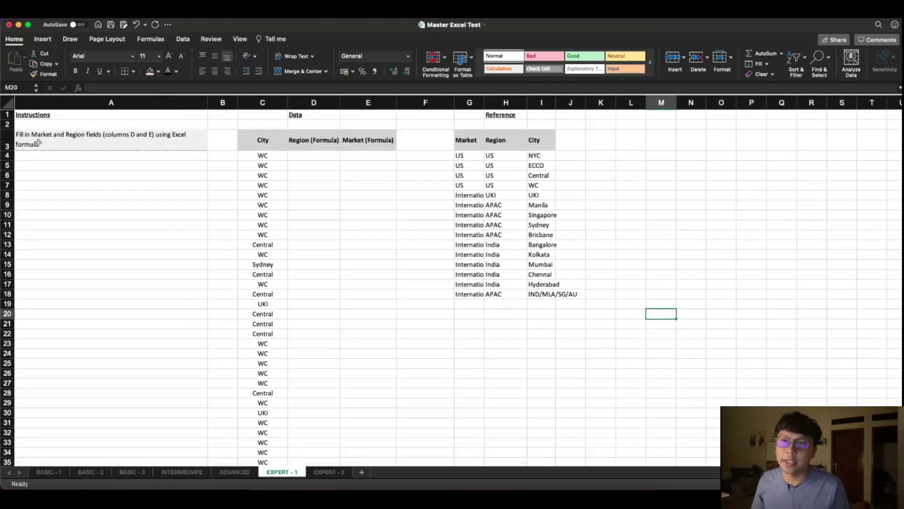
left_click(60, 216)
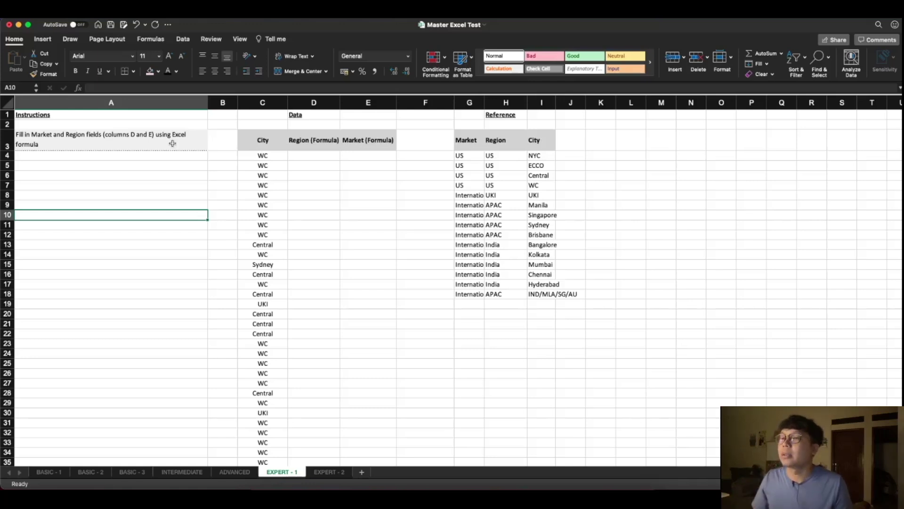
left_click(315, 156)
left_click(380, 154)
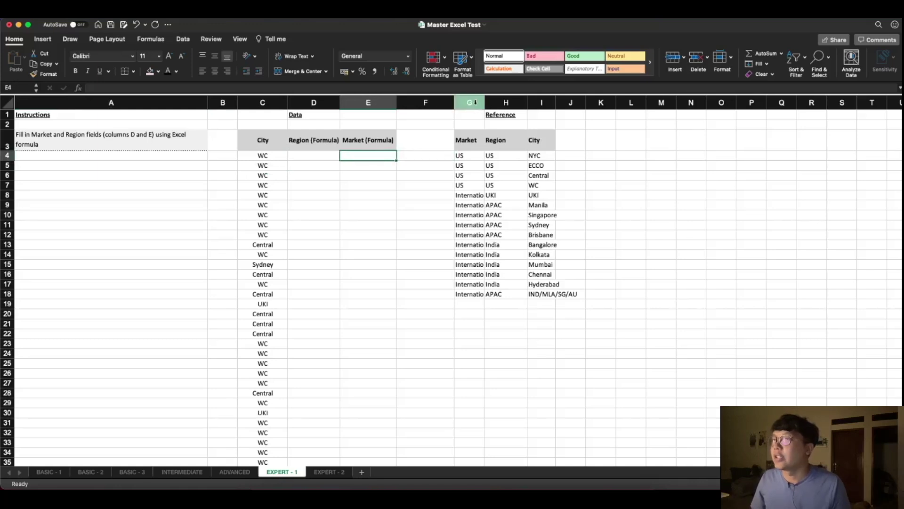
left_click_drag(474, 102, 516, 103)
left_click(322, 205)
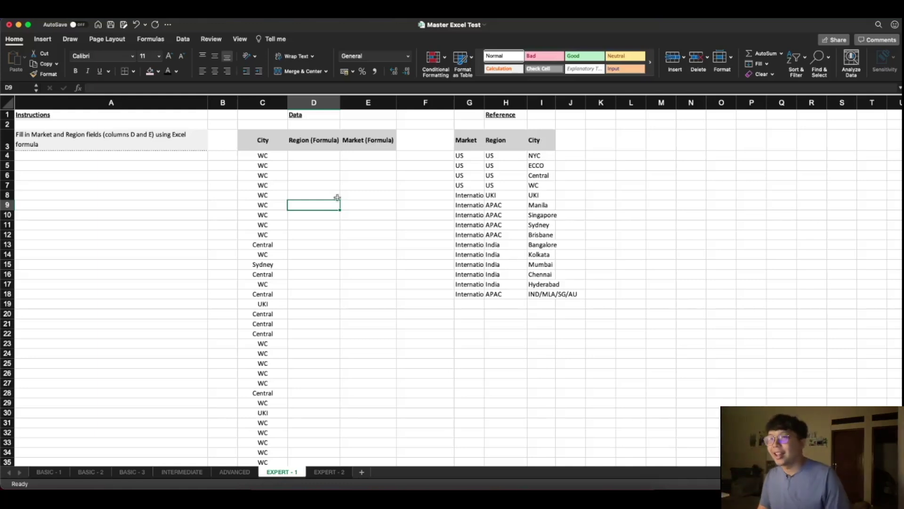
Compare the City, Region and Market headers of the data table with the matching headers in the reference table
left_click(265, 141)
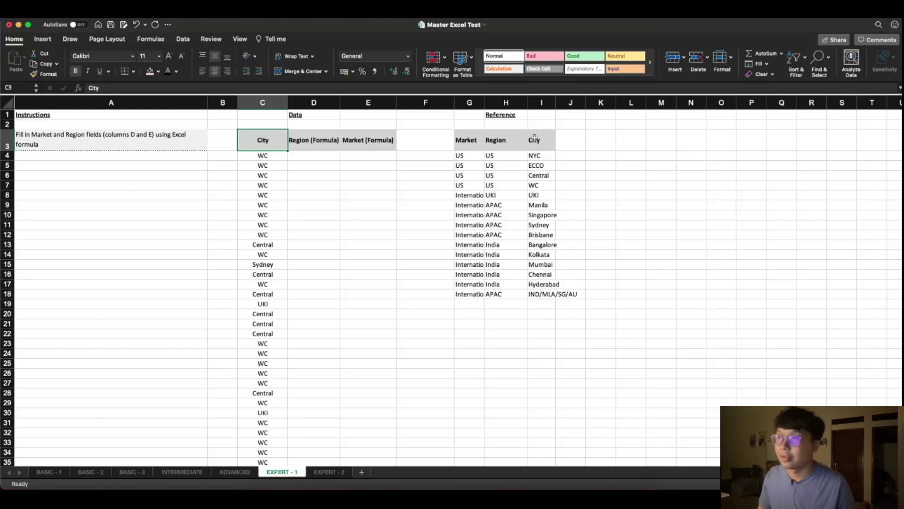
left_click(321, 142)
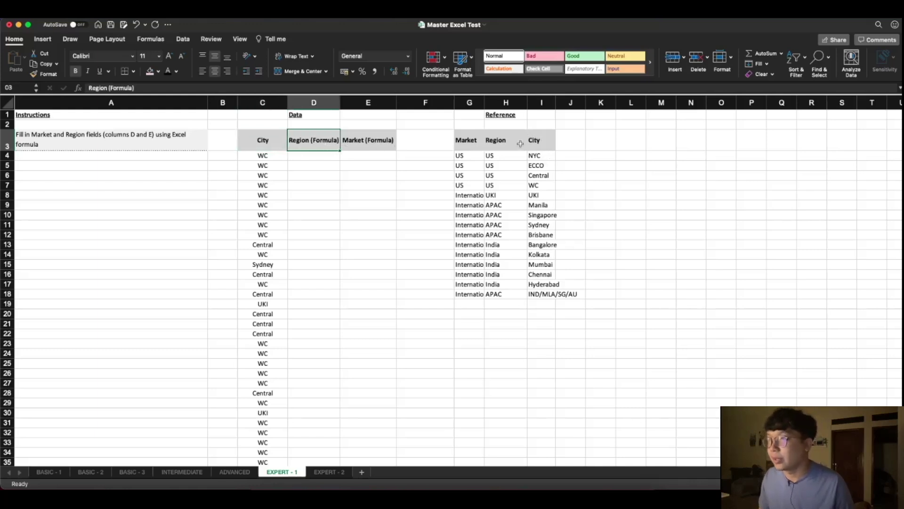
left_click(507, 138)
left_click(392, 142)
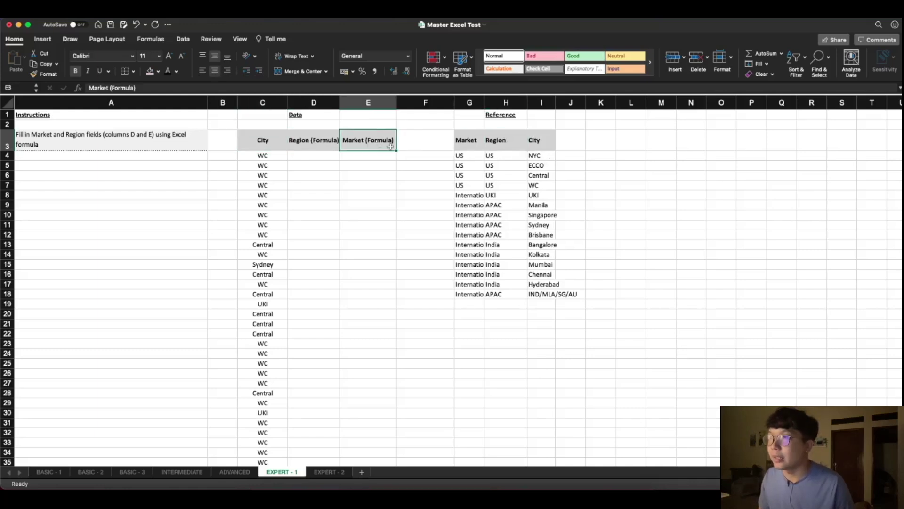
left_click(476, 140)
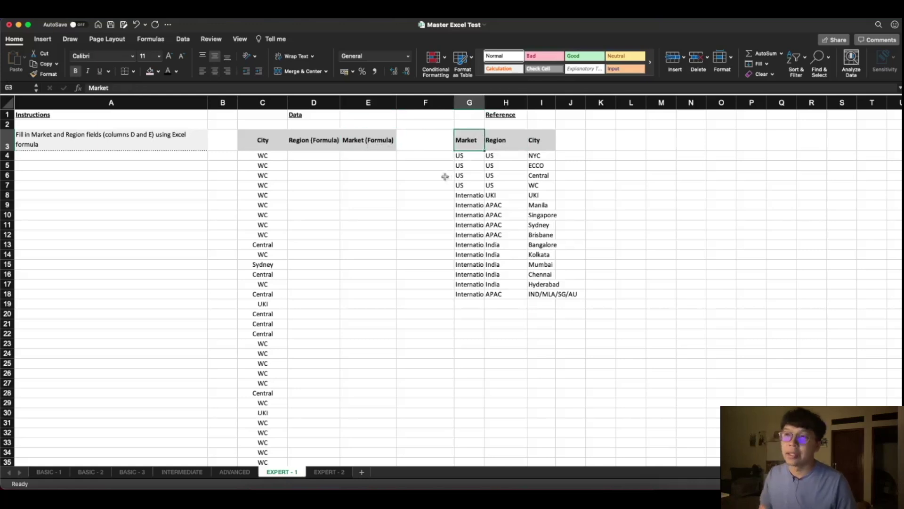
left_click(350, 205)
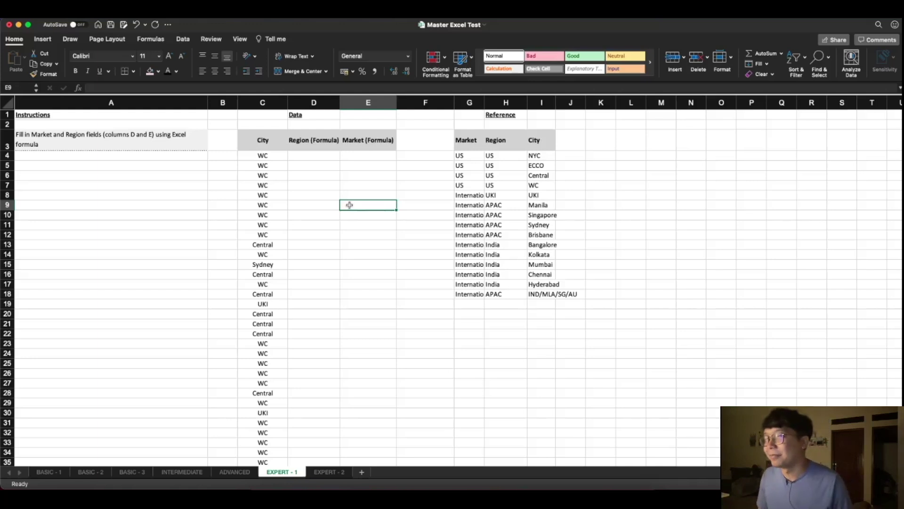
Start an XLOOKUP formula in D4 using city cell C4, reference City column I:I and return Region column H:H
left_click(320, 160)
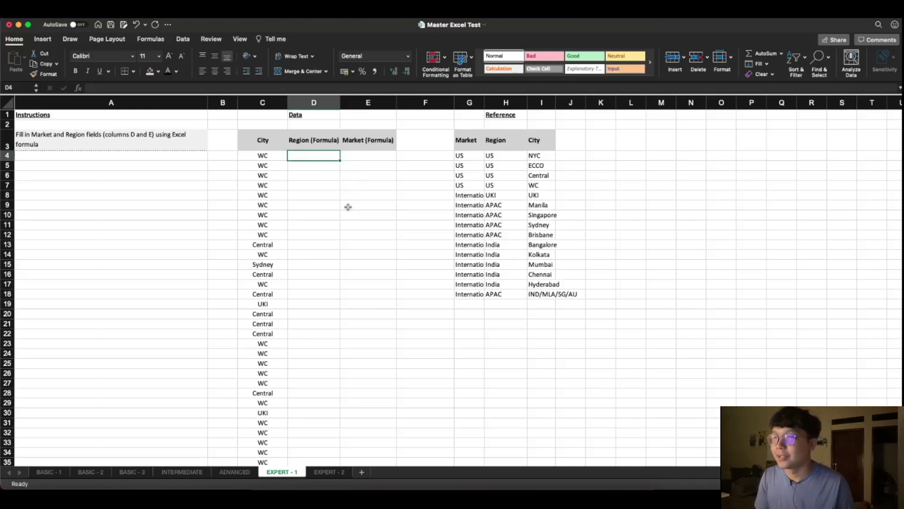
type("=")
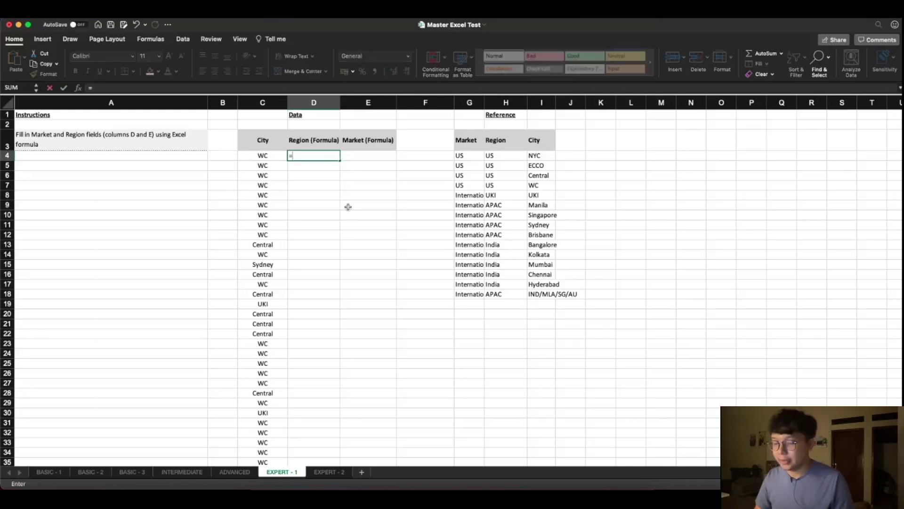
type("xlo")
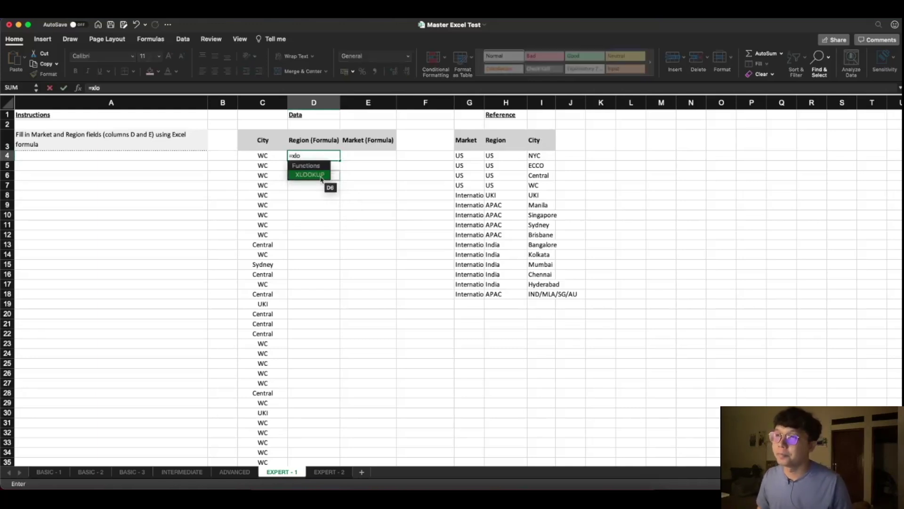
key("Tab")
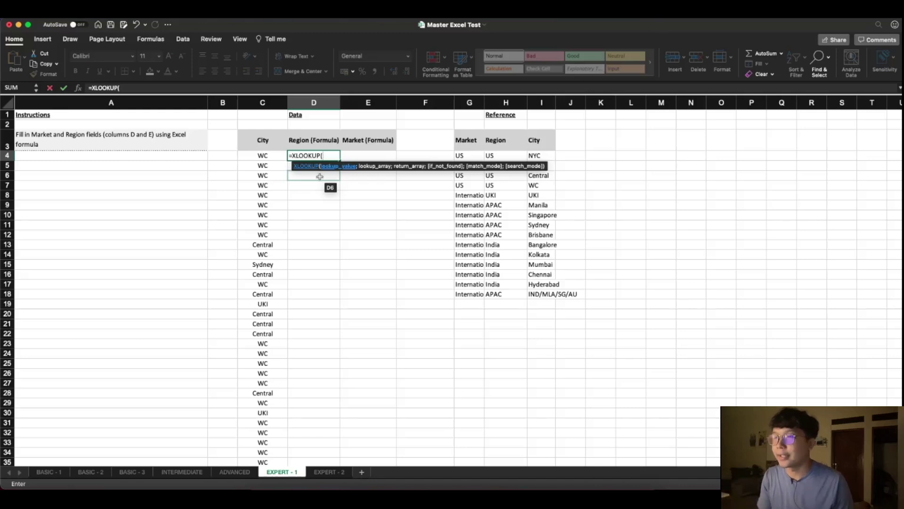
type(";")
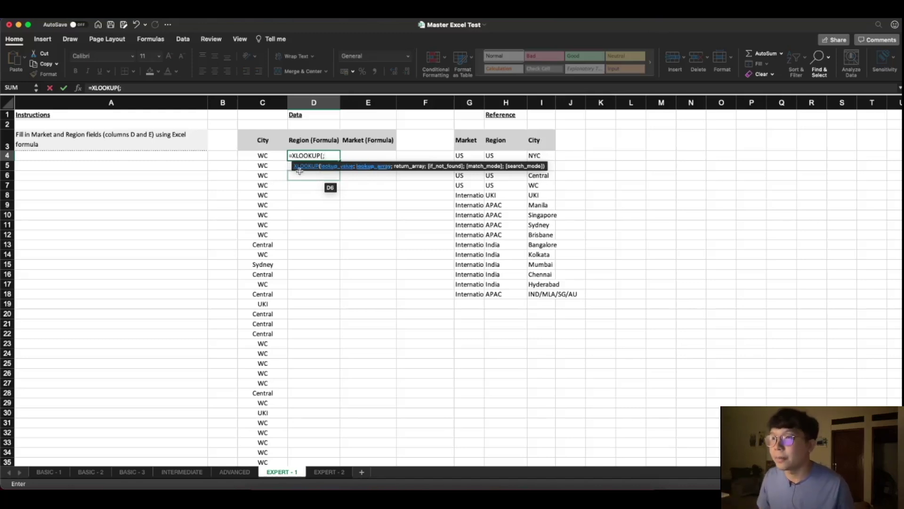
left_click(264, 156)
type(";")
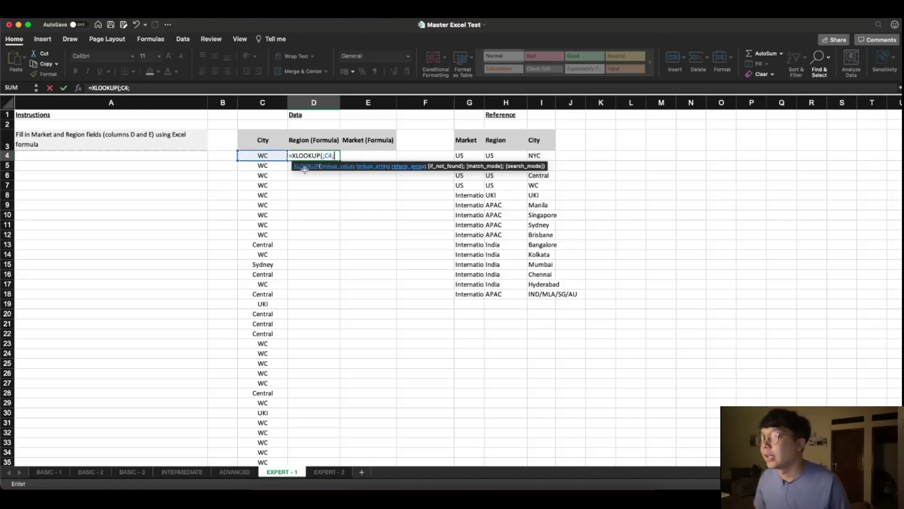
left_click(548, 102)
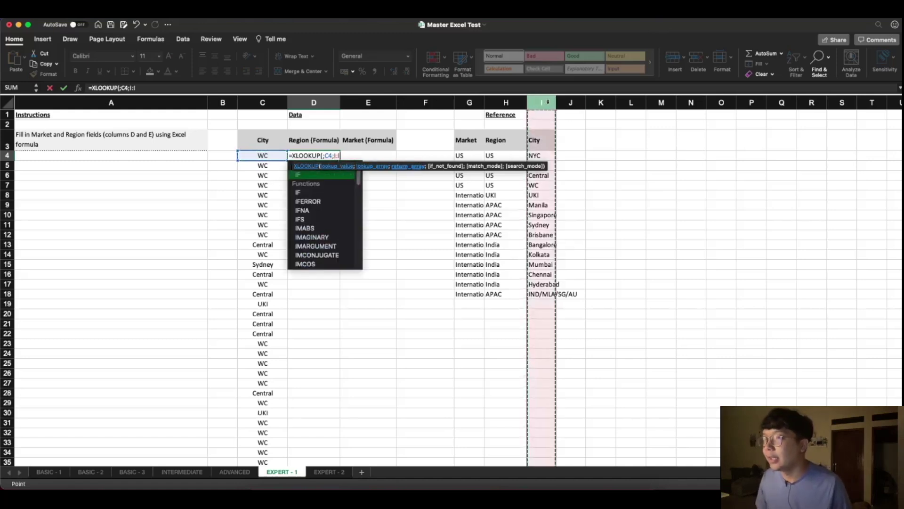
type(";")
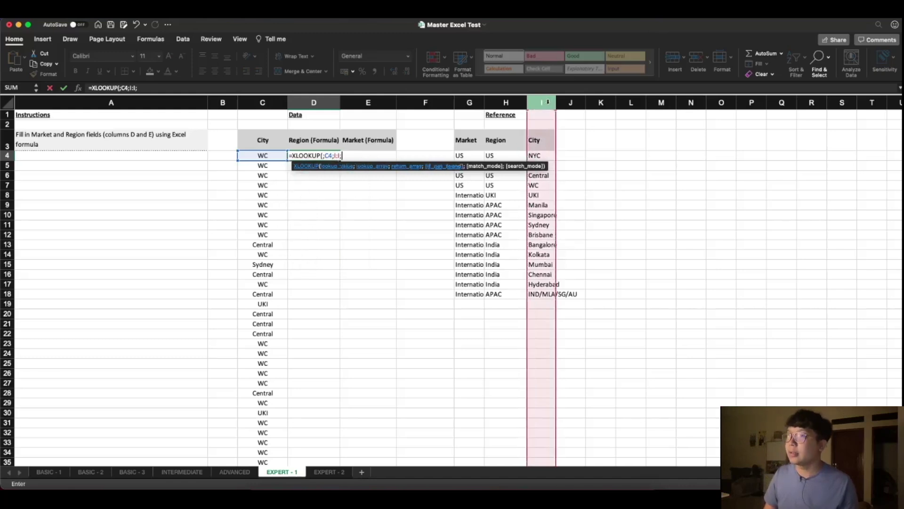
left_click(508, 102)
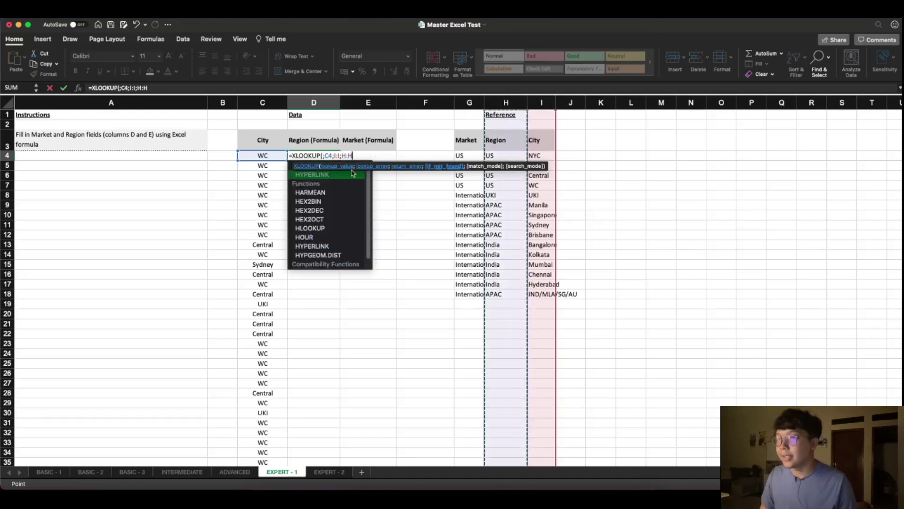
Remove the stray semicolon before C4 in the D4 formula and enter it as =XLOOKUP(C4;I:I;H:H)
key("F2")
key("Left")
key("Left")
key("Left")
key("Left")
key("Left")
key("Left")
key("Left")
key("Left")
key("Left")
key("Left")
key("BackSpace")
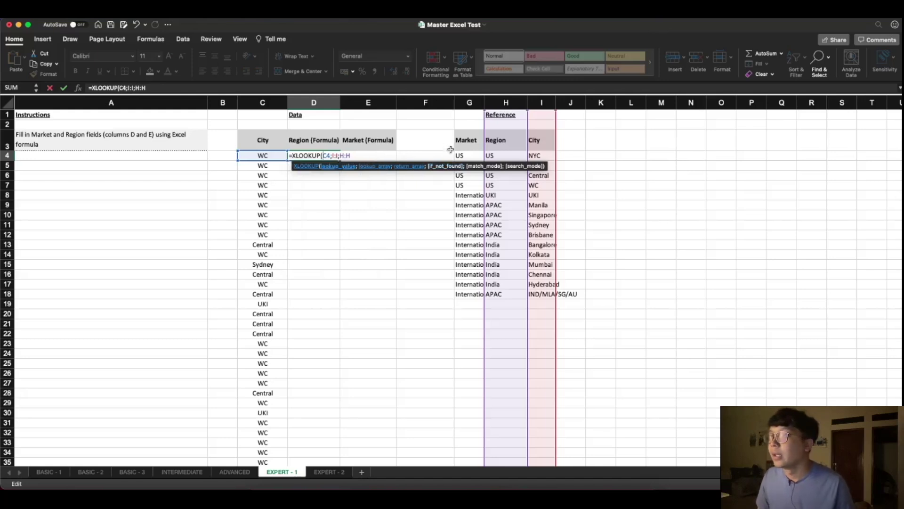
left_click(370, 157)
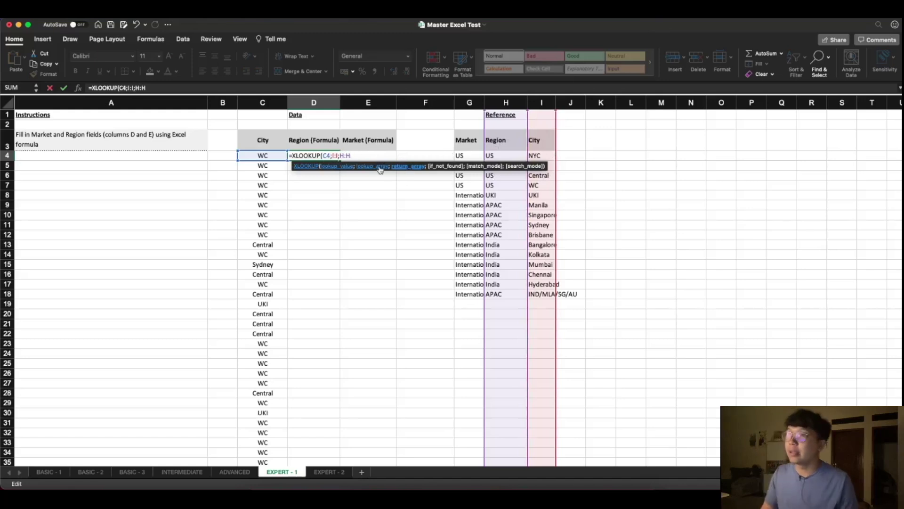
type(")")
key("Return")
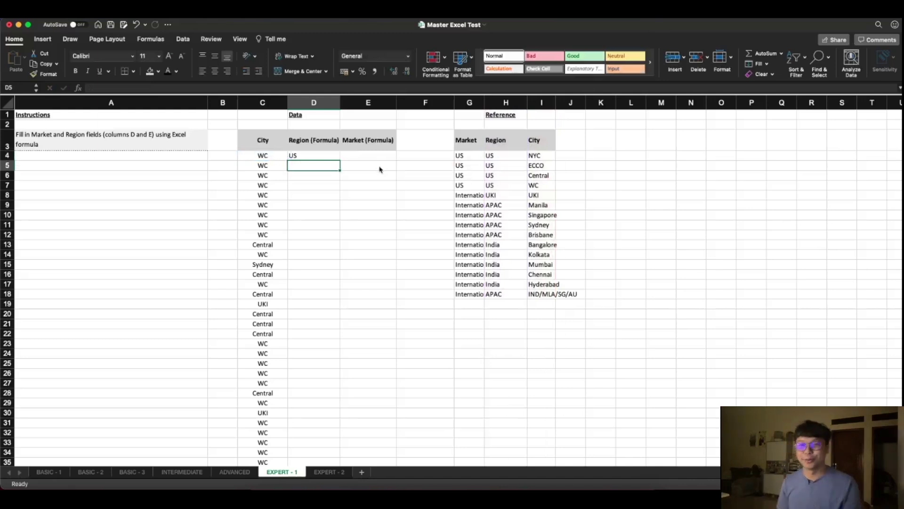
Copy the XLOOKUP formula text from D4 into the Market cell E4, keeping its references as they are
double_click(328, 154)
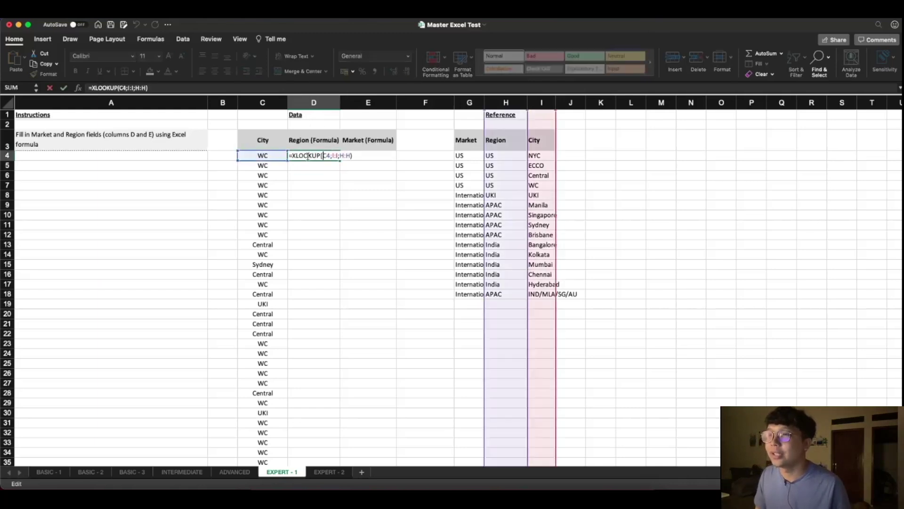
triple_click(307, 156)
key("super+c")
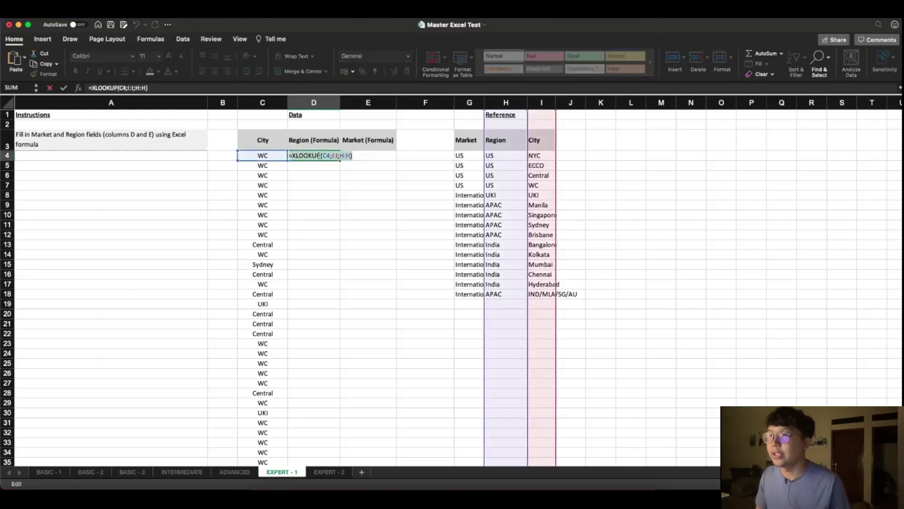
key("Escape")
double_click(376, 155)
key("super+v")
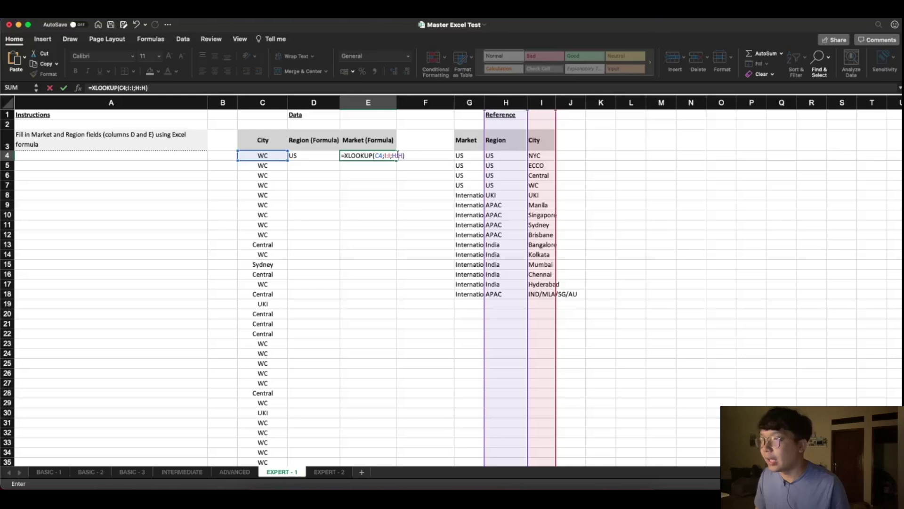
Change the return array in the E4 formula to Market column G:G and enter it as =XLOOKUP(C4;I:I;G:G)
left_click(397, 154)
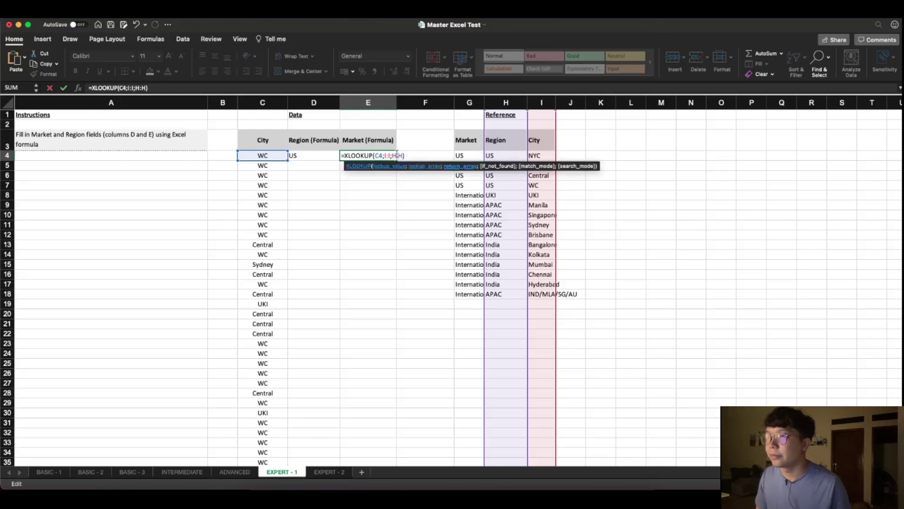
key("BackSpace")
key("BackSpace")
key("BackSpace")
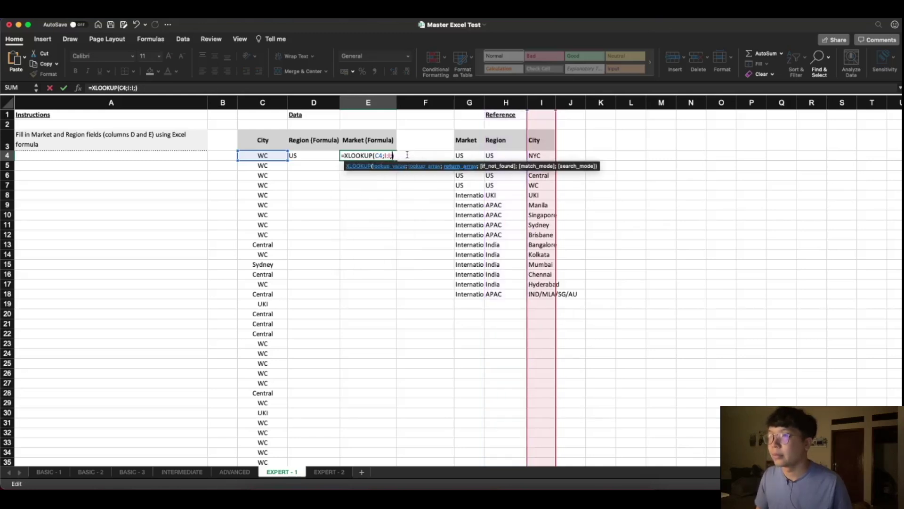
left_click(464, 104)
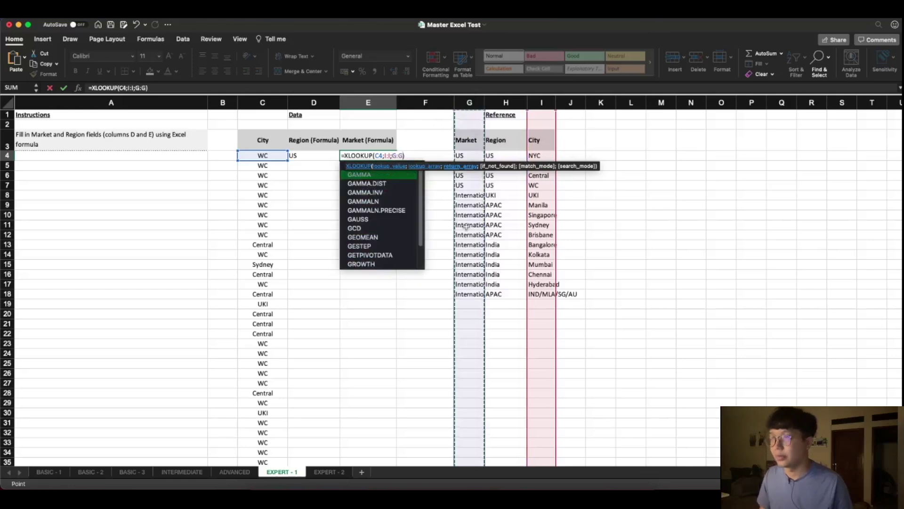
key("Return")
Fill the Region and Market formulas in D4:E4 down through all the city rows
left_click_drag(306, 157, 379, 159)
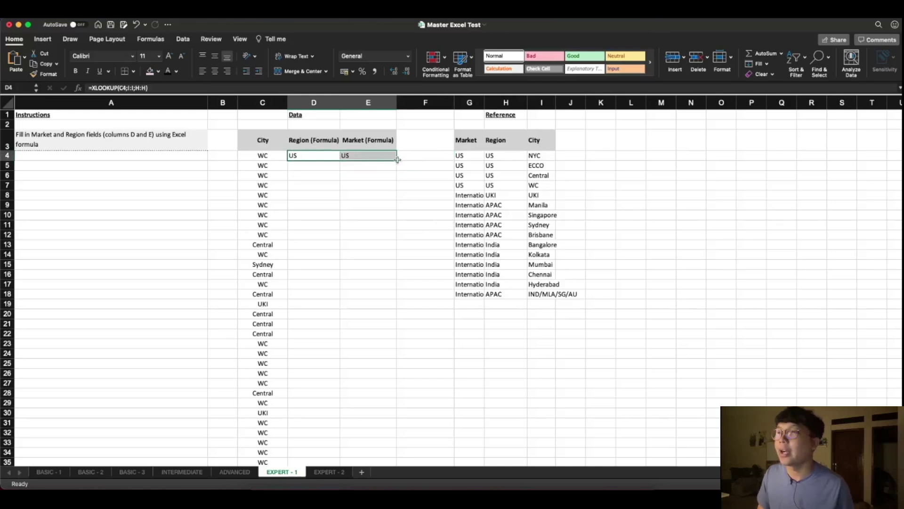
double_click(398, 160)
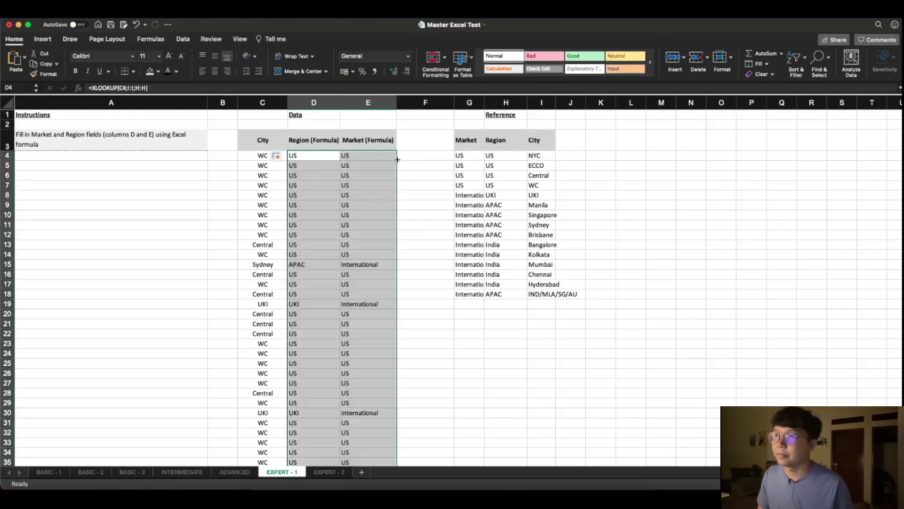
Check the filled Region and Market columns for lookup errors against the listed cities, and return to the reference table
scroll(366, 327, "down", 5)
scroll(366, 327, "down", 10)
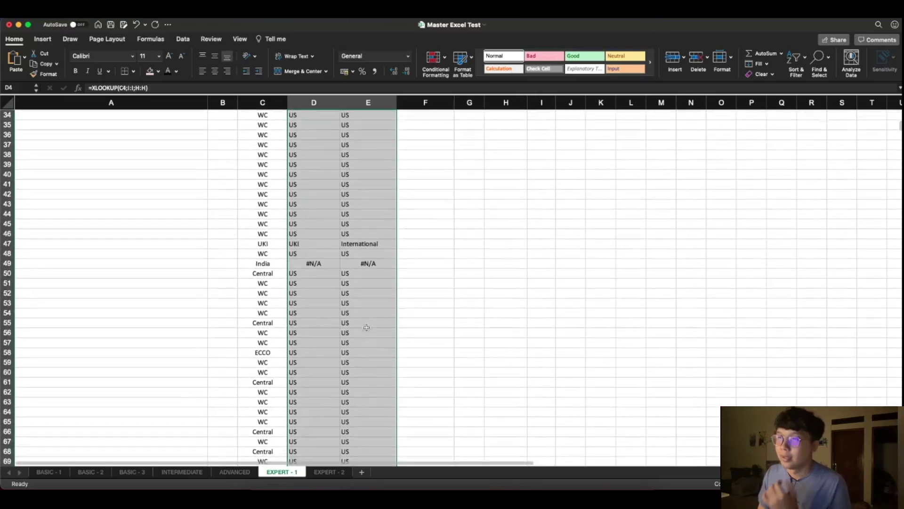
scroll(367, 327, "up", 8)
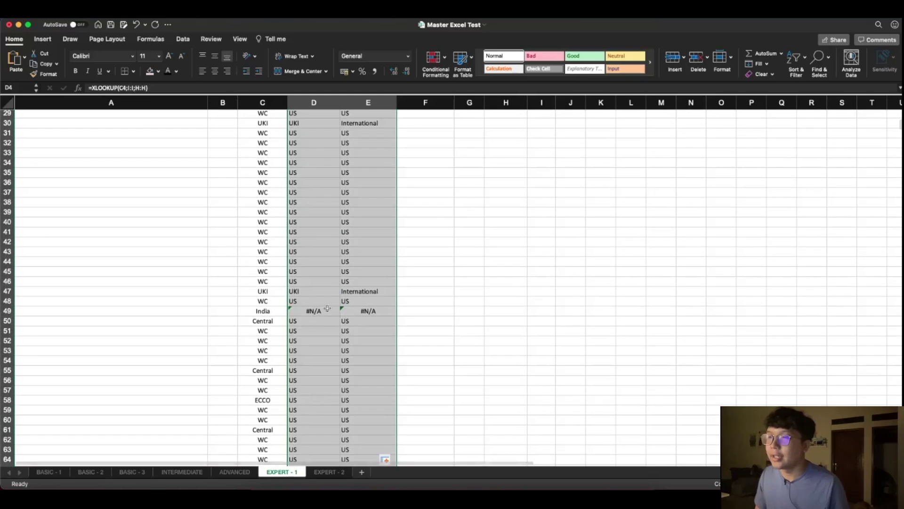
scroll(355, 333, "down", 7)
scroll(354, 334, "down", 20)
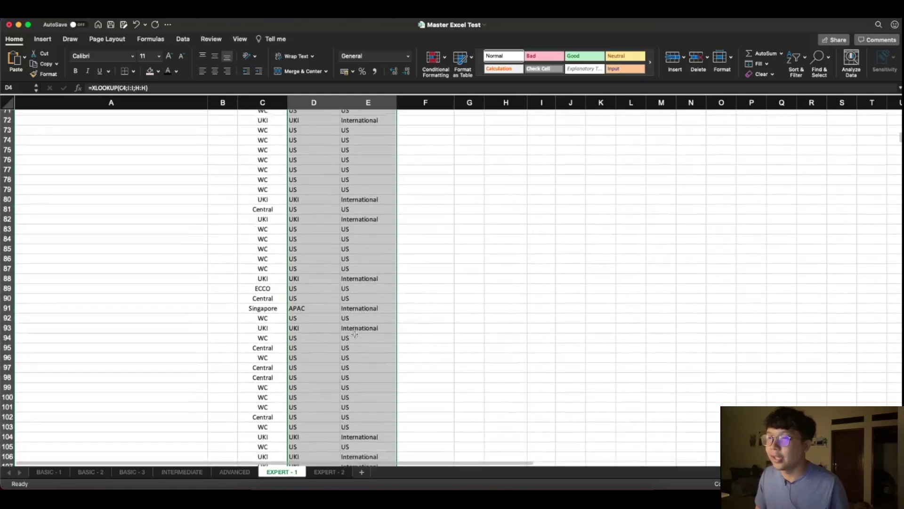
scroll(354, 333, "down", 20)
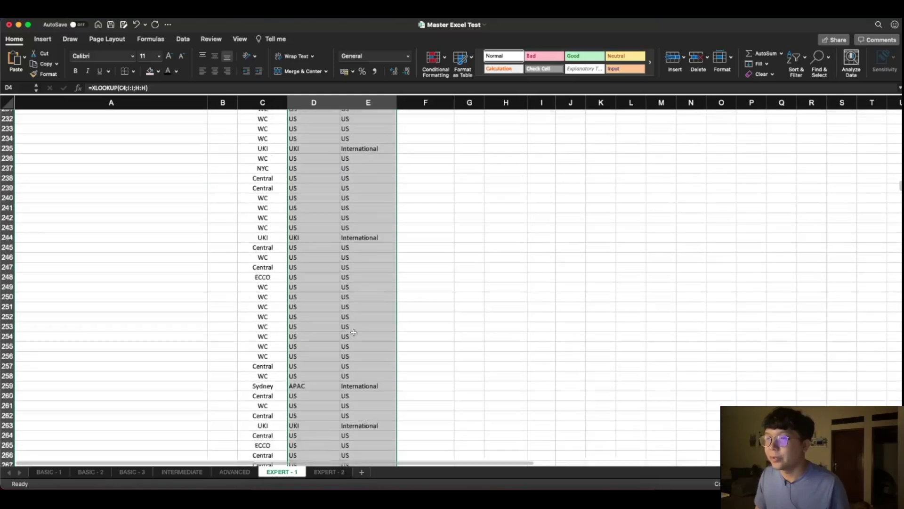
scroll(334, 309, "up", 12)
scroll(330, 264, "up", 20)
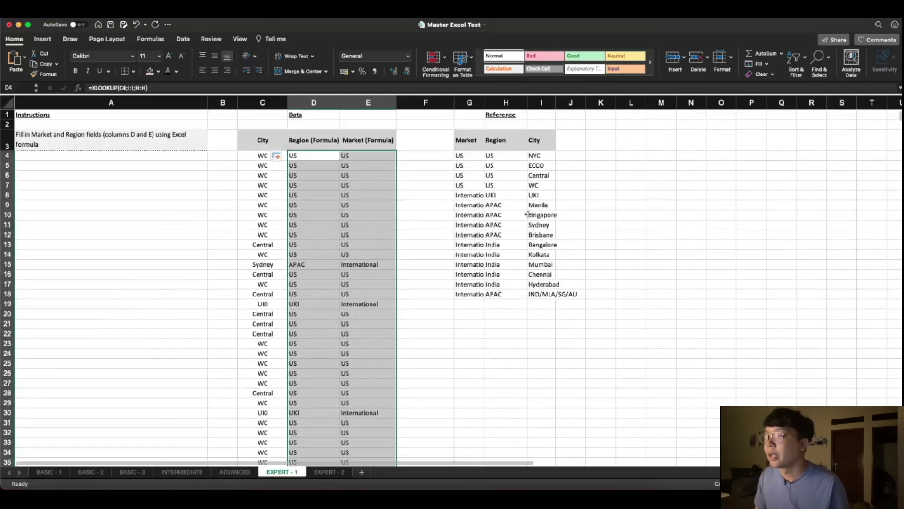
Compare the India entry in C49 with the cities in the reference table and review the filled Region and Market columns
scroll(331, 337, "down", 3)
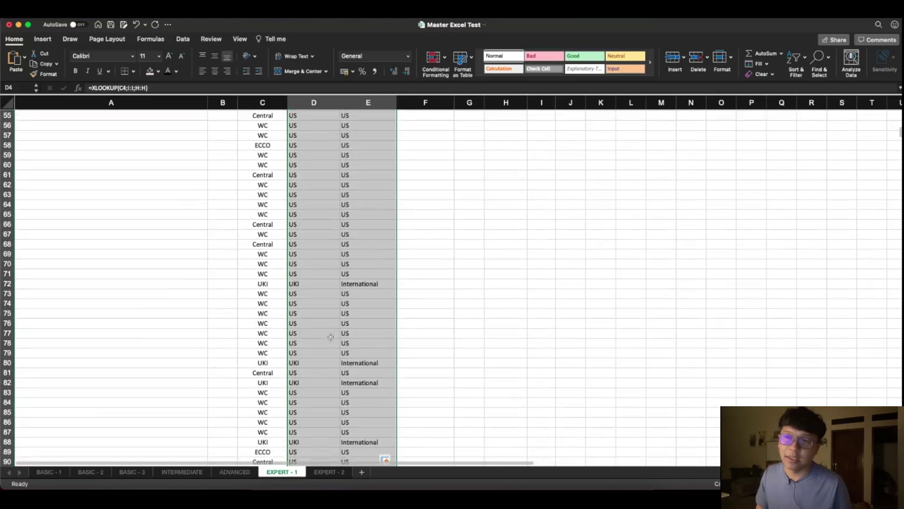
scroll(331, 337, "up", 15)
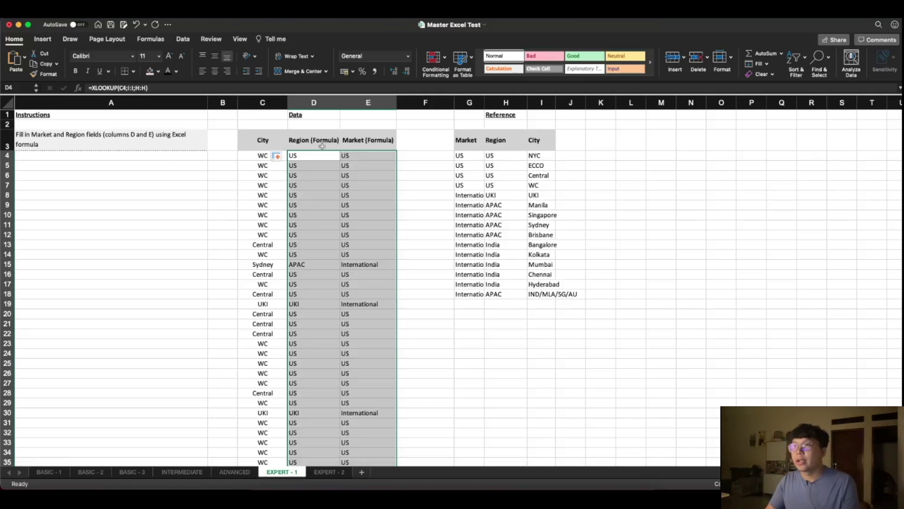
left_click(370, 172)
left_click(487, 184)
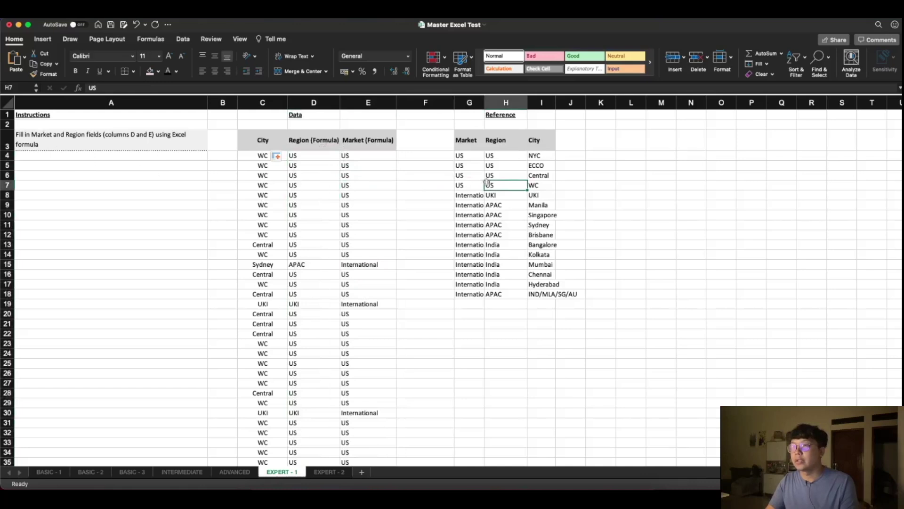
scroll(266, 376, "down", 10)
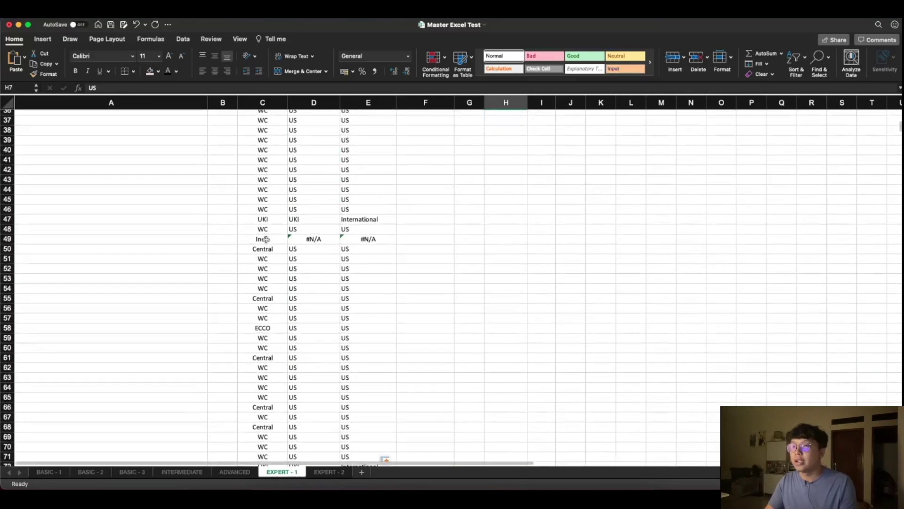
left_click(266, 241)
scroll(266, 241, "up", 12)
scroll(267, 339, "down", 8)
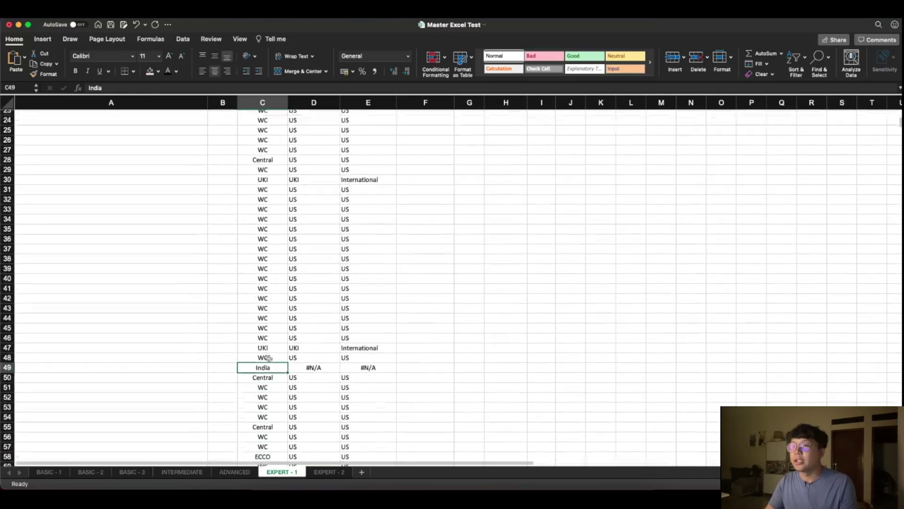
scroll(271, 363, "up", 8)
scroll(295, 347, "down", 13)
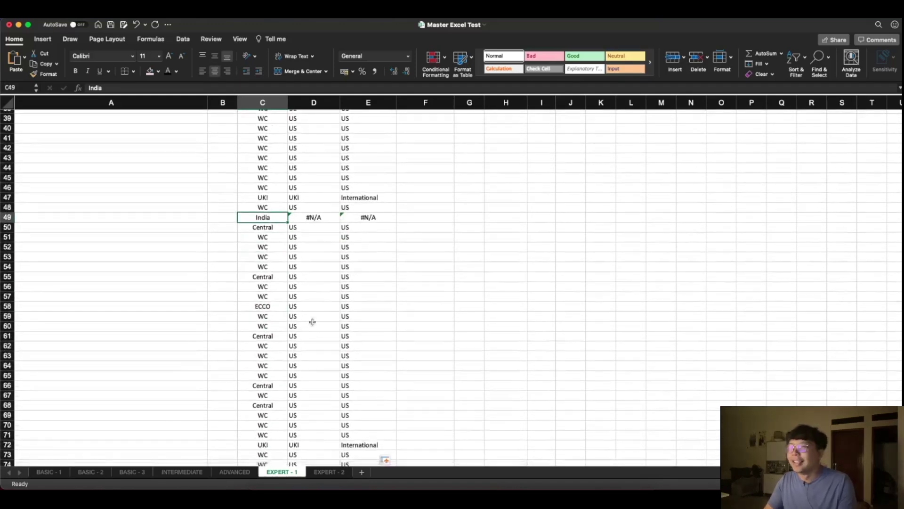
scroll(321, 222, "up", 12)
scroll(325, 353, "down", 18)
scroll(329, 352, "up", 18)
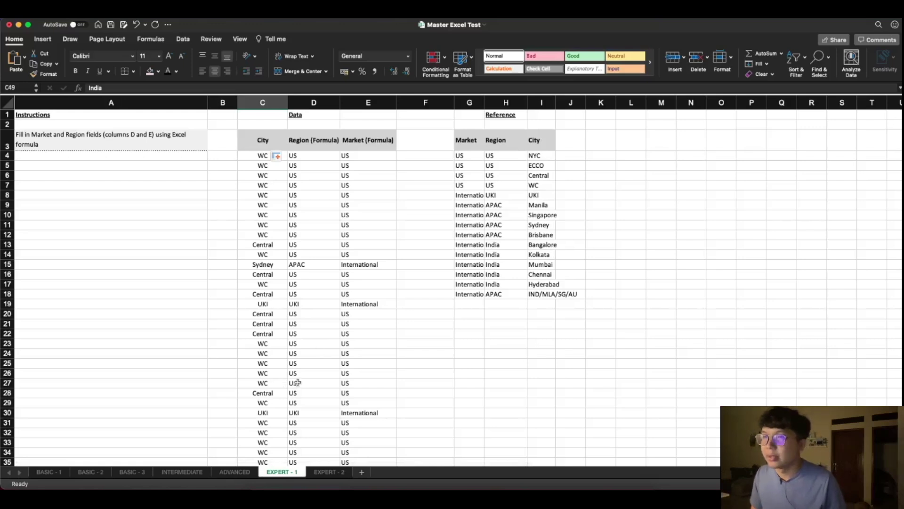
scroll(298, 381, "down", 2)
scroll(295, 385, "up", 2)
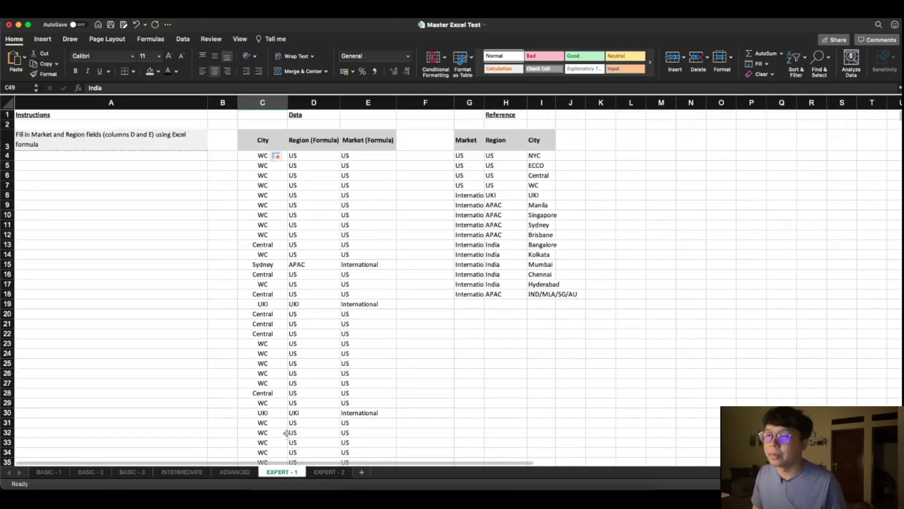
Open the EXPERT - 2 sheet at its instructions and source data
left_click(241, 472)
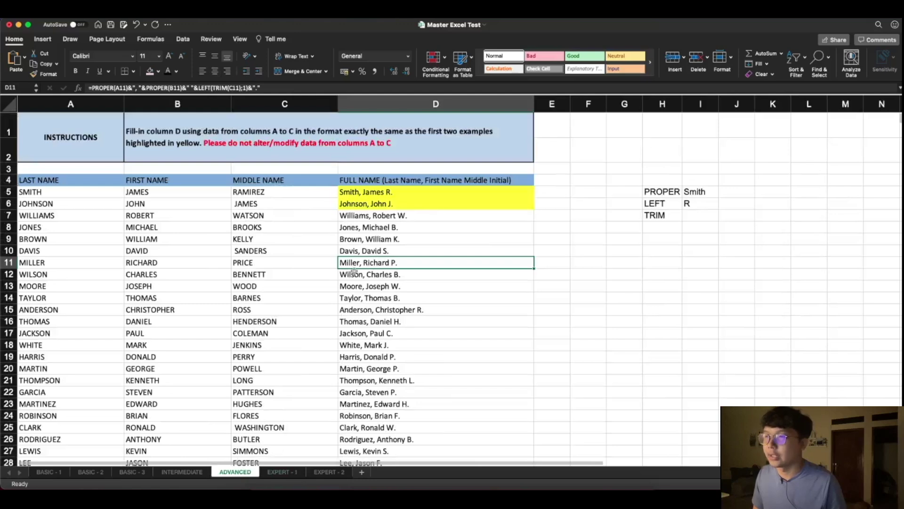
left_click(285, 472)
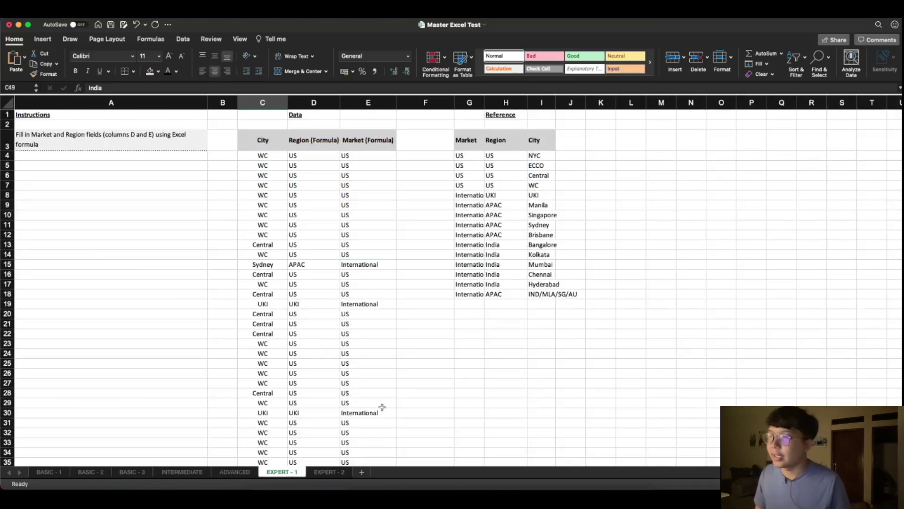
left_click(329, 473)
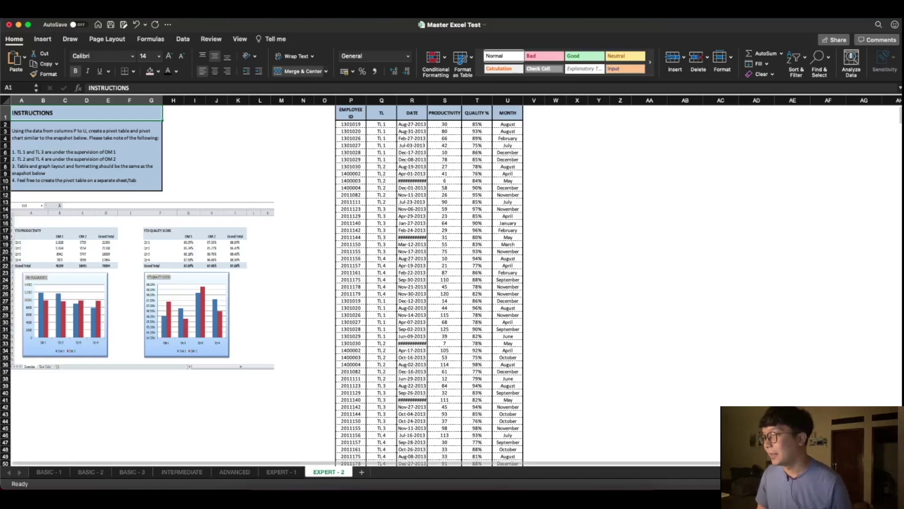
scroll(452, 283, "up", 5)
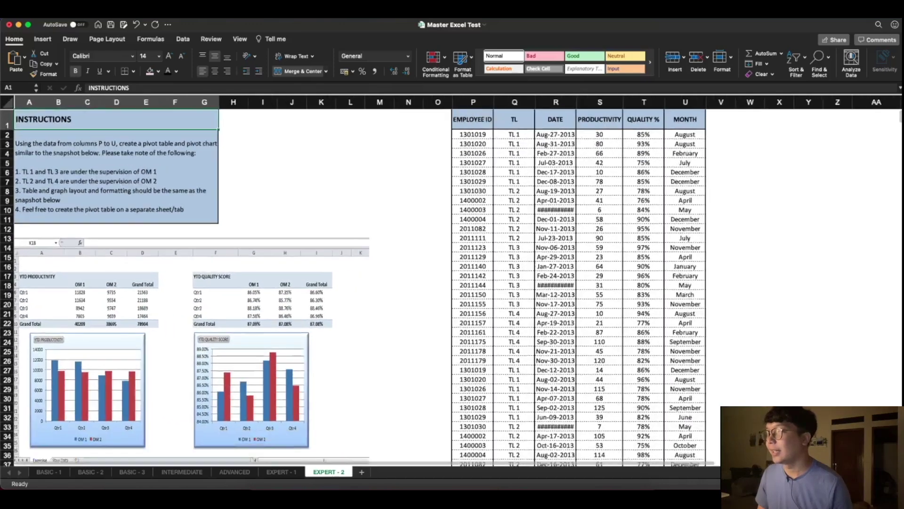
scroll(452, 283, "up", 2)
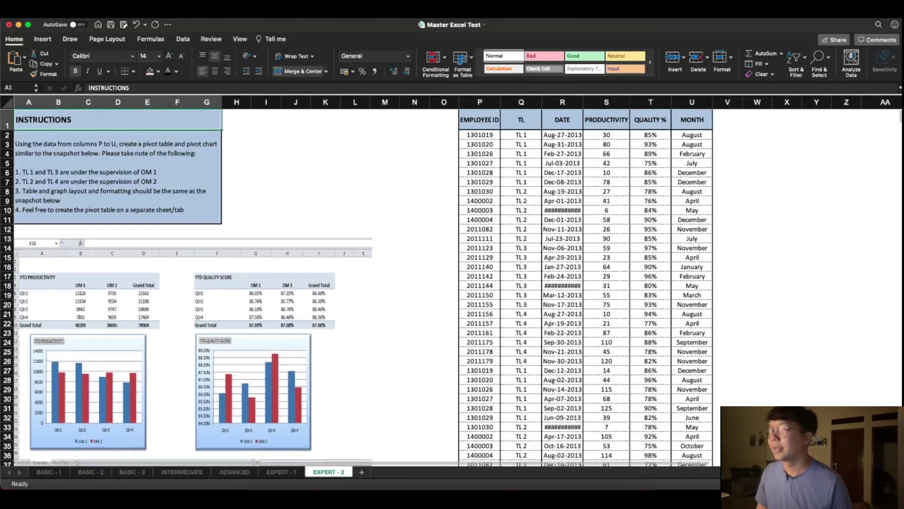
scroll(323, 271, "up", 3)
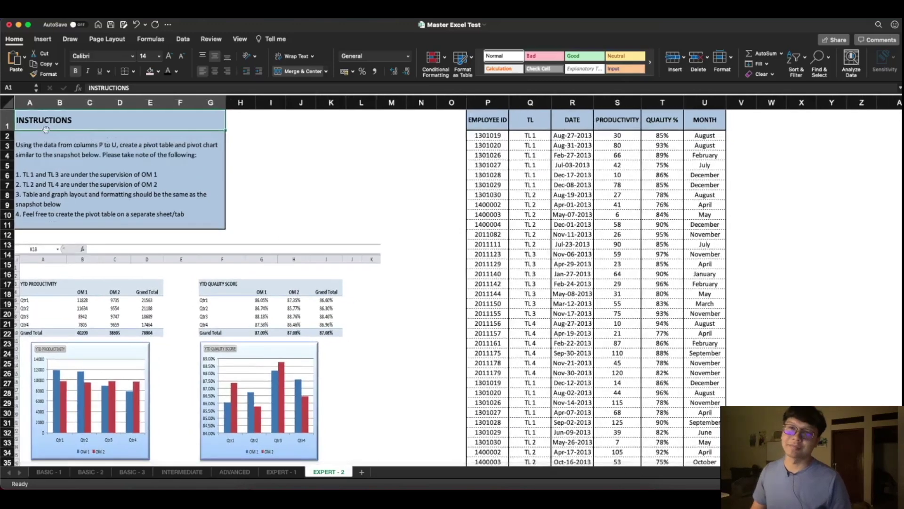
Read the pivot table and chart instructions, and study the YTD Productivity and YTD Quality Score snapshot alongside the source data
left_click(44, 142)
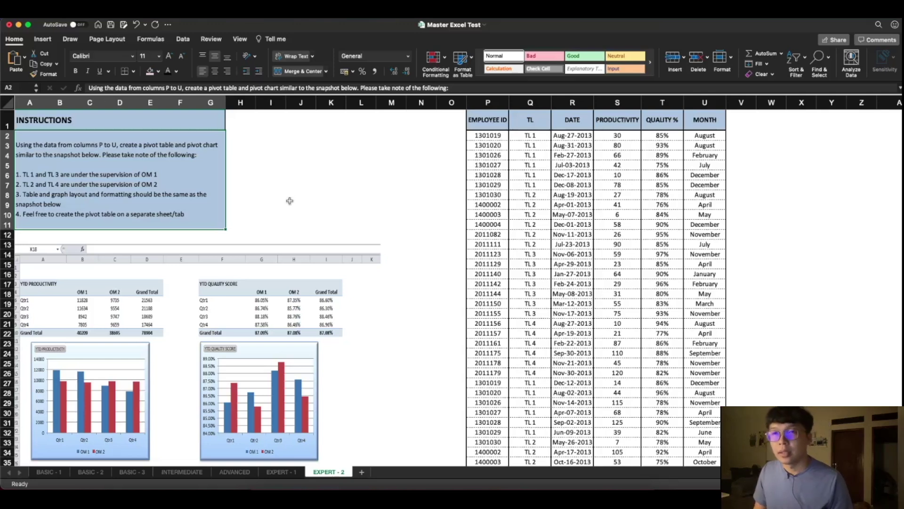
scroll(291, 198, "down", 2)
scroll(292, 198, "up", 2)
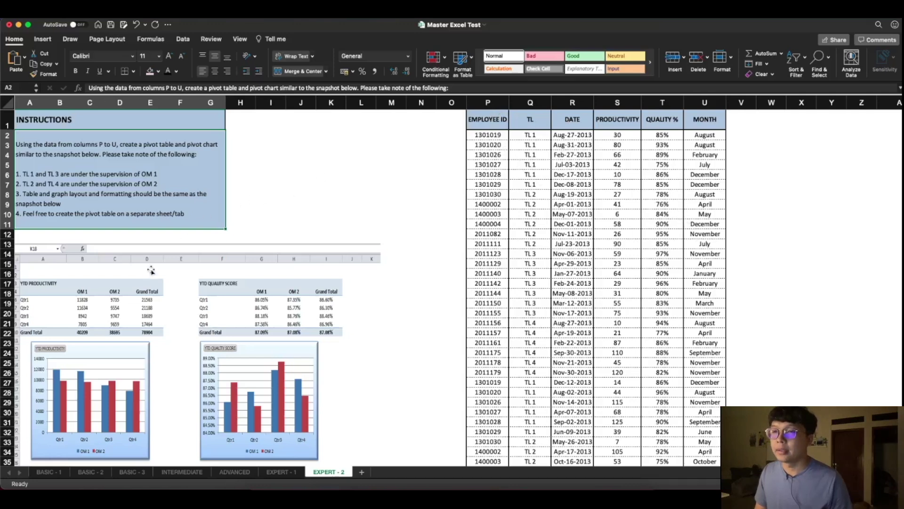
scroll(180, 233, "down", 3)
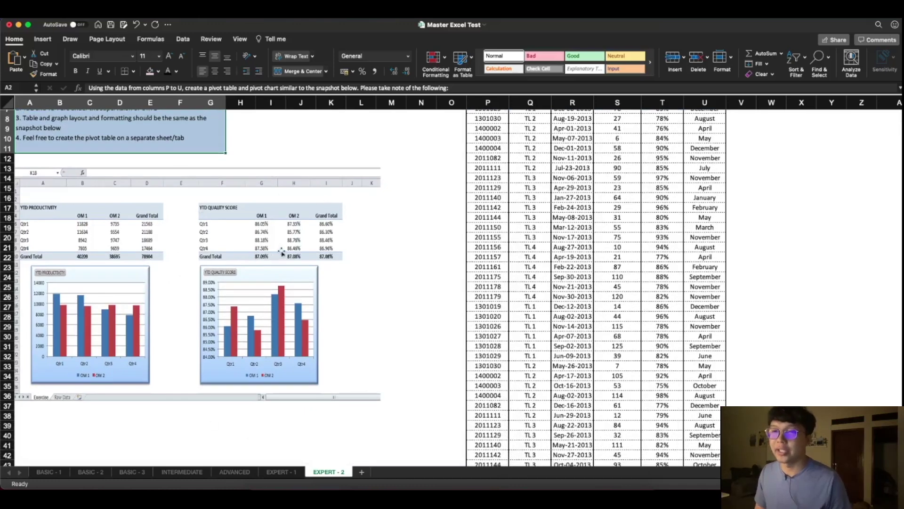
scroll(281, 251, "up", 2)
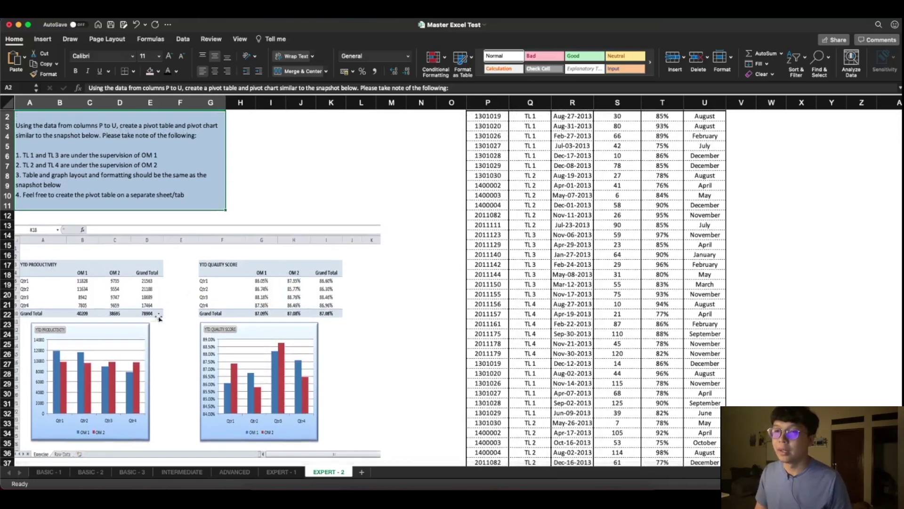
scroll(316, 342, "up", 1)
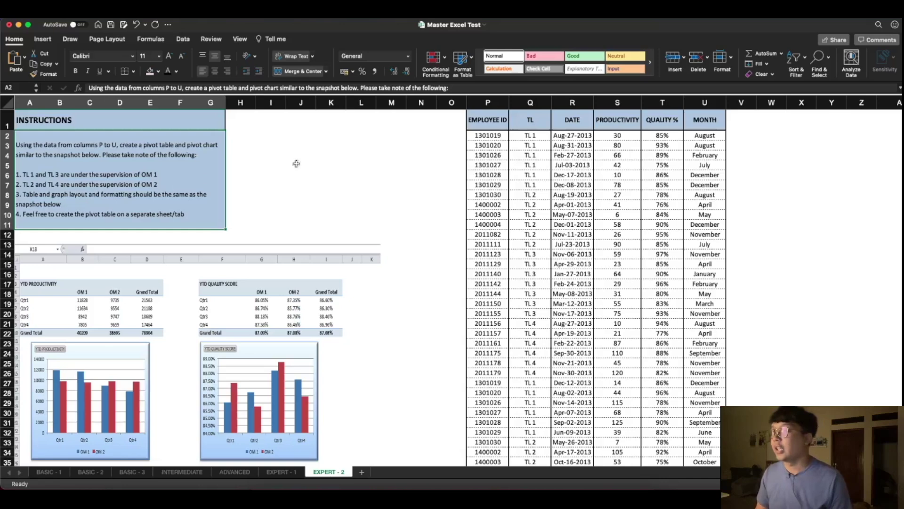
scroll(348, 243, "down", 7)
scroll(348, 243, "up", 7)
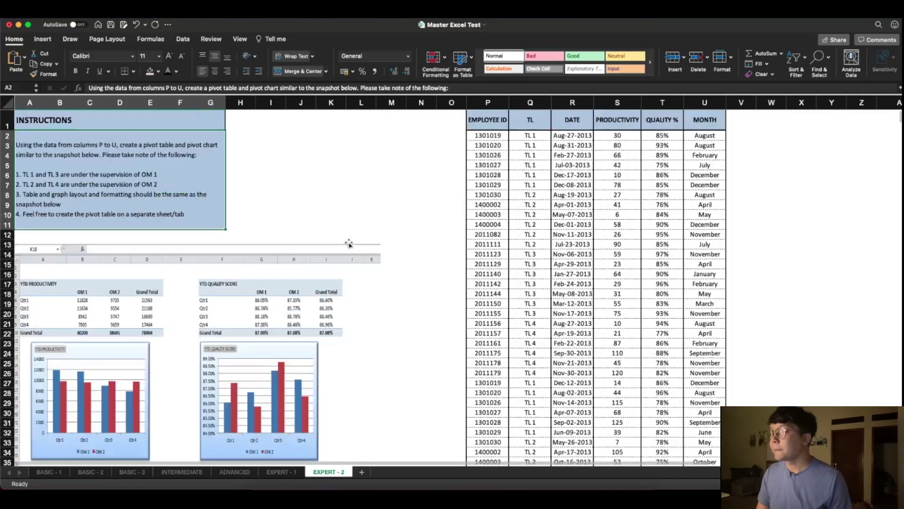
scroll(419, 194, "down", 7)
scroll(418, 193, "up", 7)
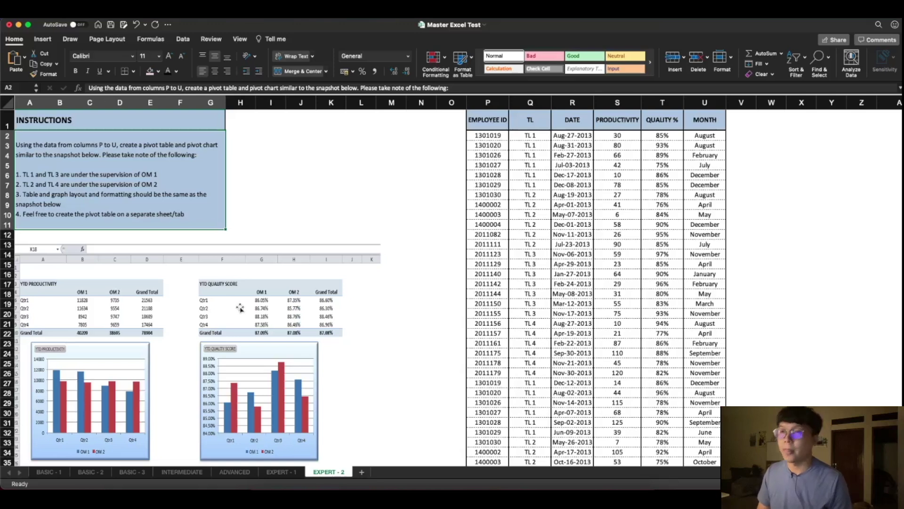
scroll(245, 224, "down", 1)
scroll(236, 217, "up", 1)
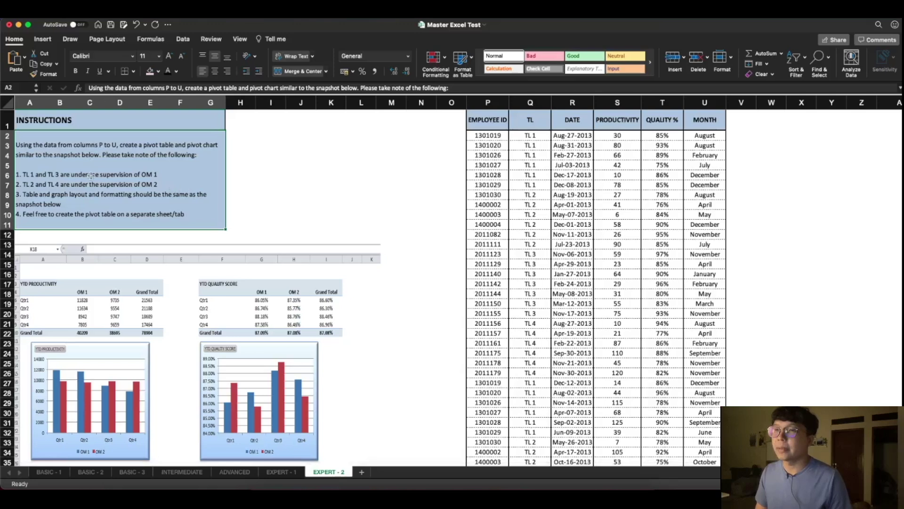
scroll(94, 196, "down", 1)
scroll(197, 182, "up", 1)
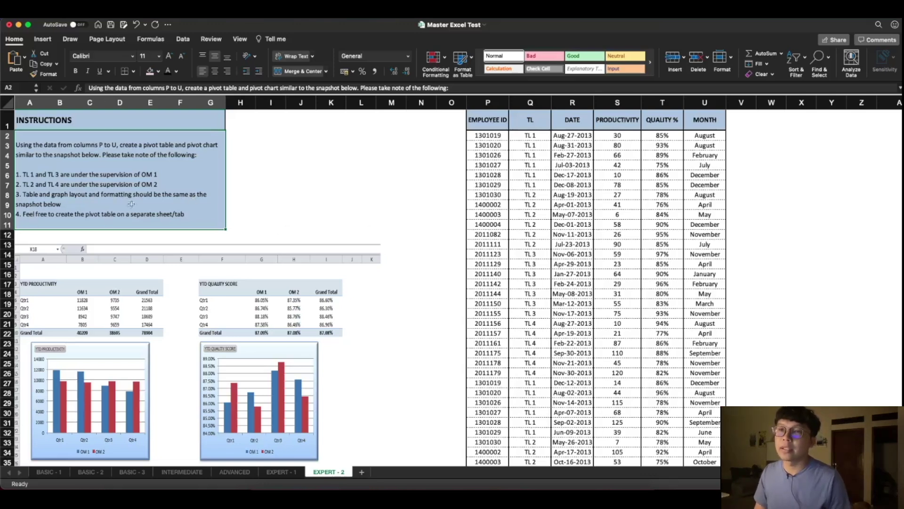
scroll(257, 247, "down", 4)
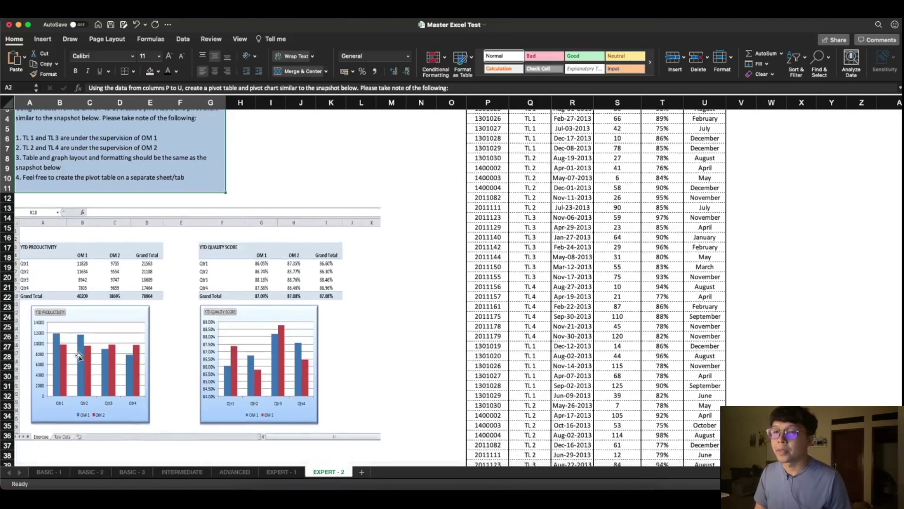
scroll(247, 319, "up", 1)
scroll(247, 319, "up", 1)
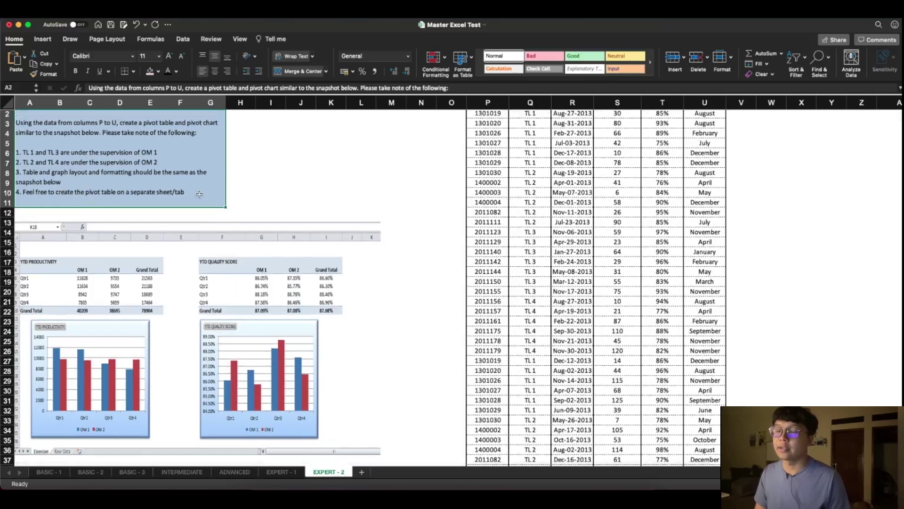
scroll(215, 228, "up", 1)
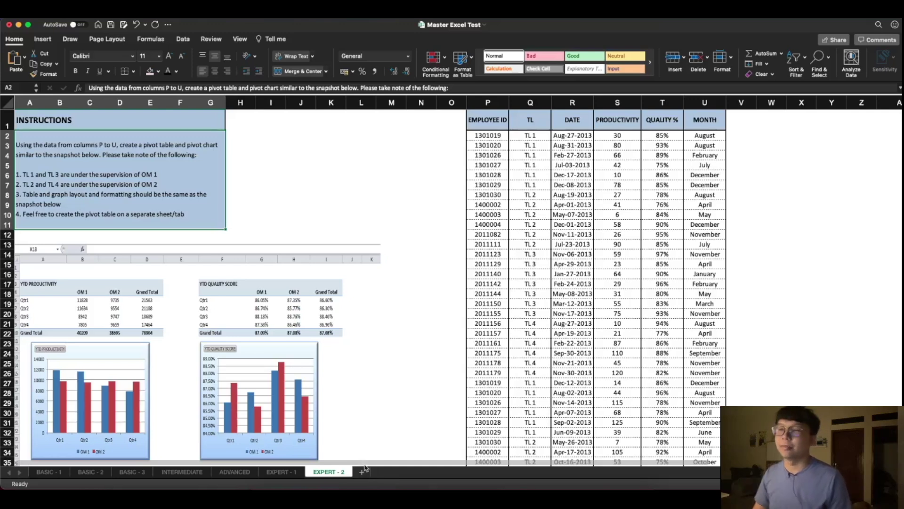
scroll(360, 404, "down", 1)
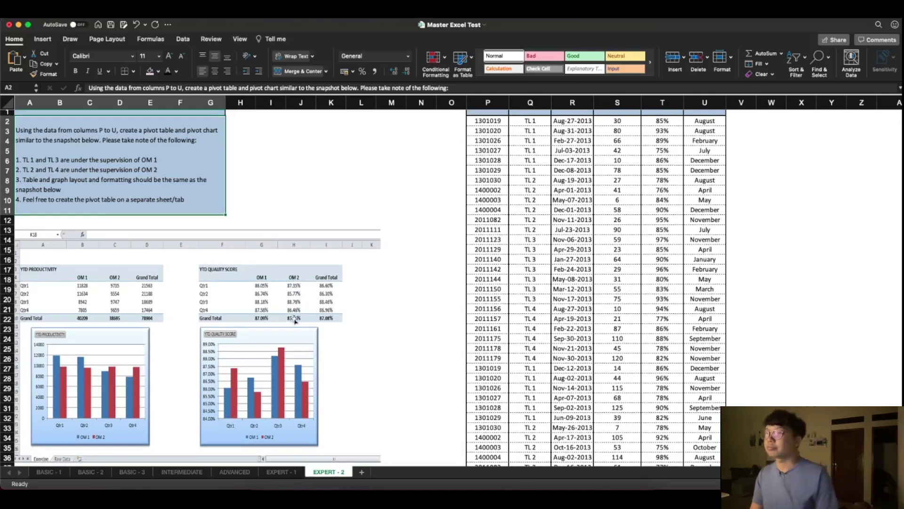
scroll(297, 322, "up", 1)
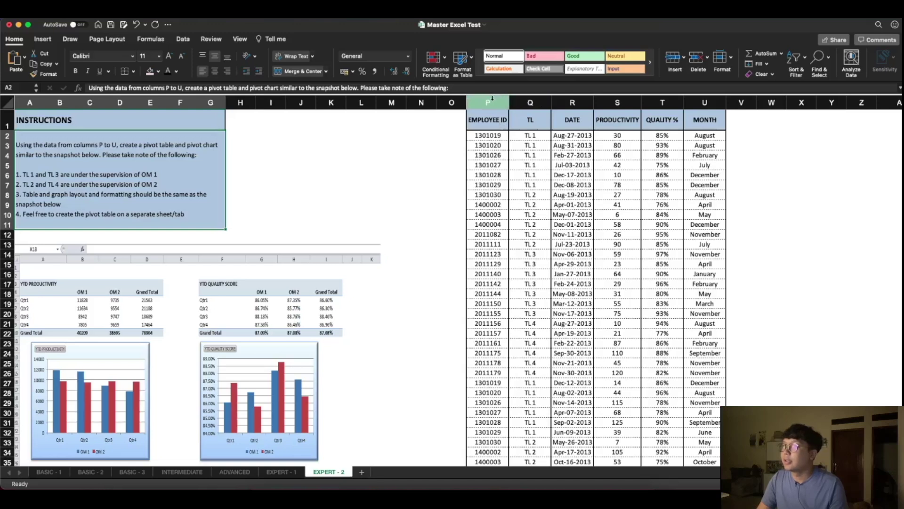
Insert a PivotTable based on columns P:U, placed on the existing EXPERT - 2 worksheet at cell W1
left_click_drag(489, 108, 703, 118)
left_click(42, 39)
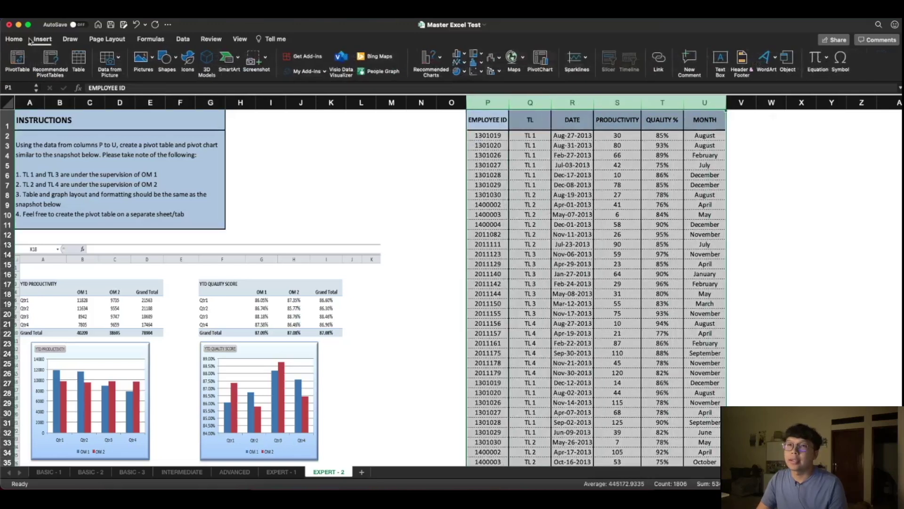
left_click(18, 60)
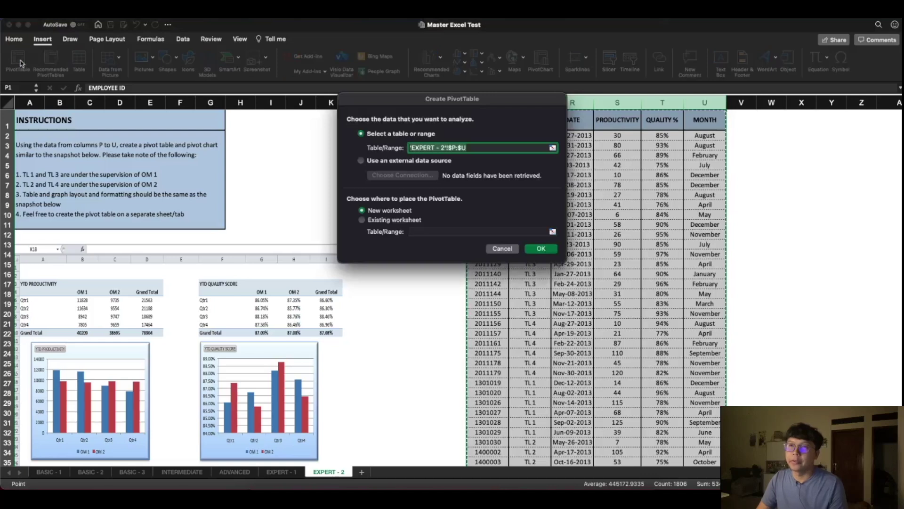
left_click(401, 211)
left_click(398, 223)
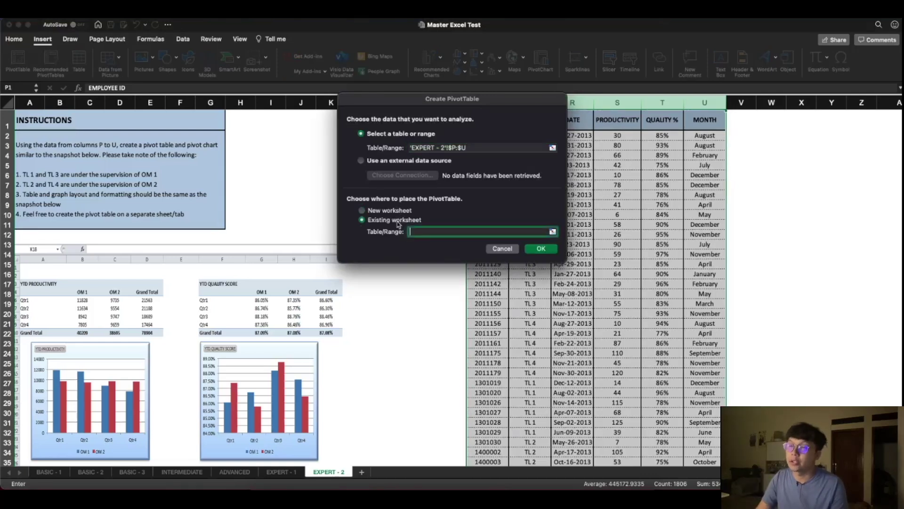
left_click(771, 121)
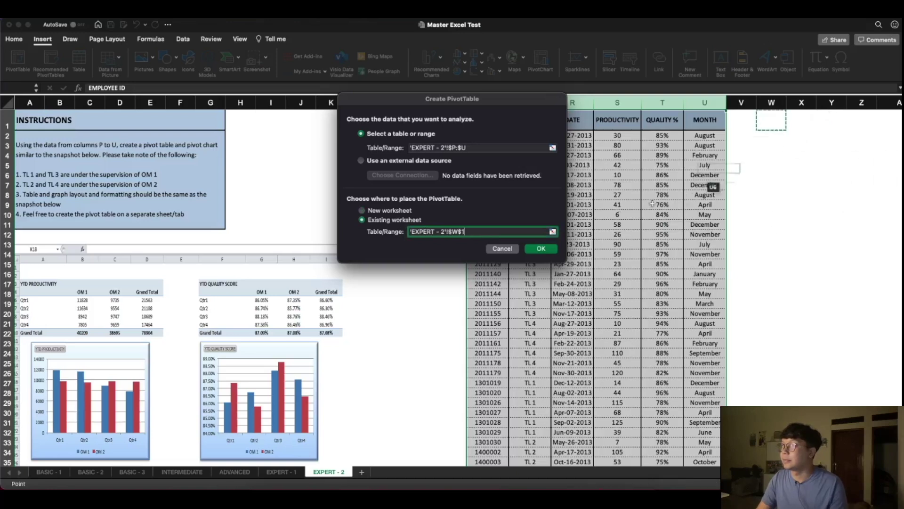
left_click(541, 250)
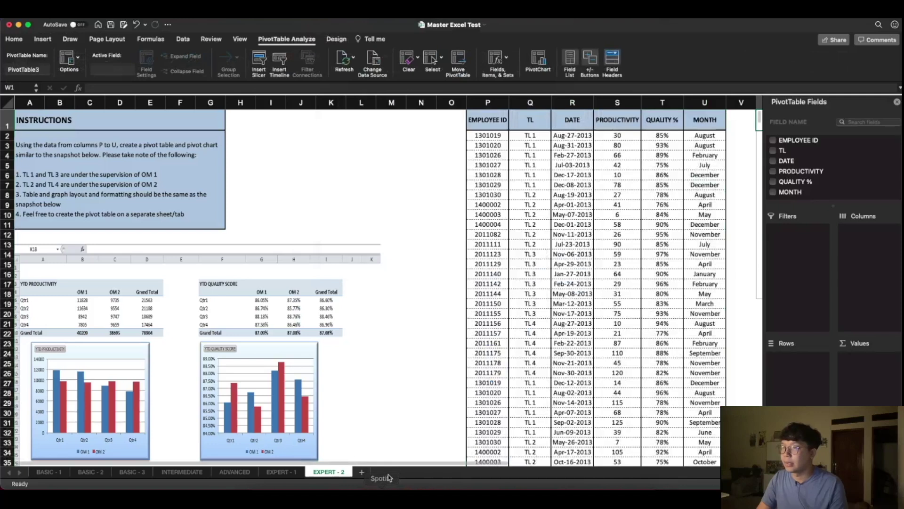
scroll(445, 463, "right", 2)
scroll(445, 463, "right", 2)
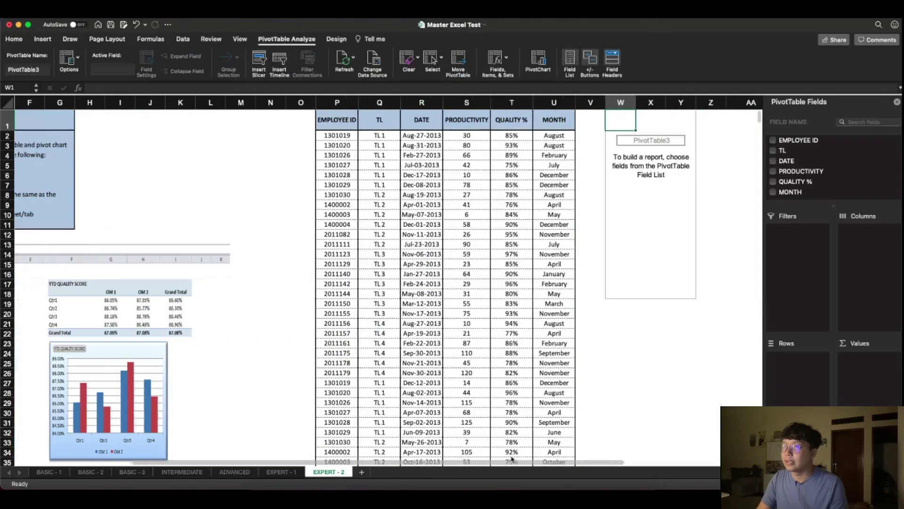
scroll(433, 452, "left", 5)
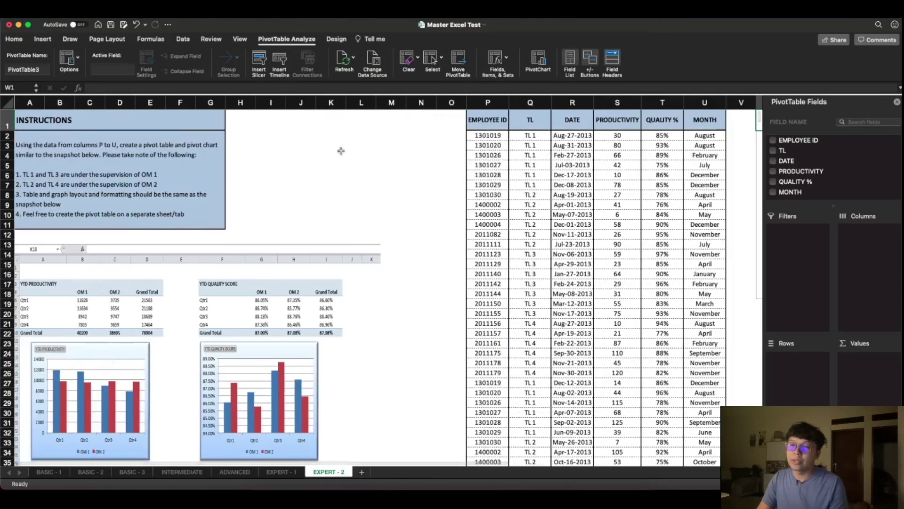
Add the DATE field to the PivotTable's rows and the TL field to its columns
scroll(129, 352, "down", 2)
scroll(252, 234, "up", 2)
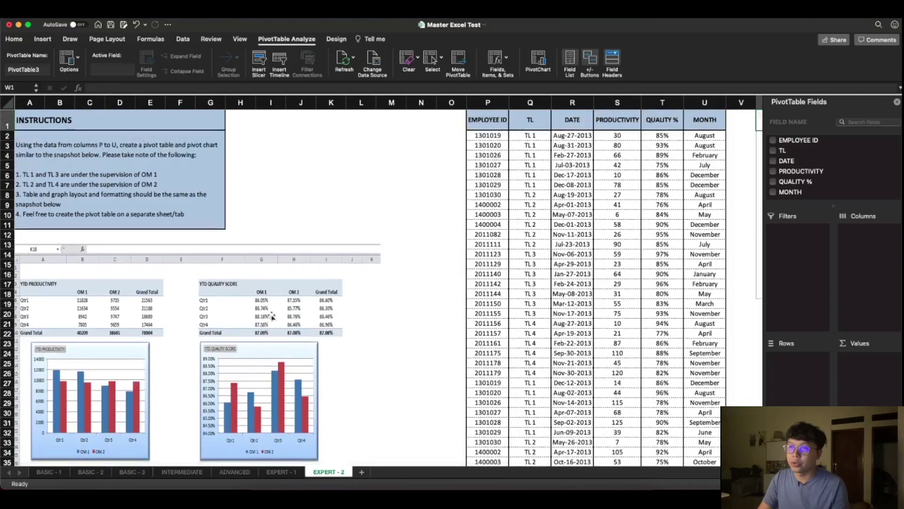
scroll(279, 351, "down", 3)
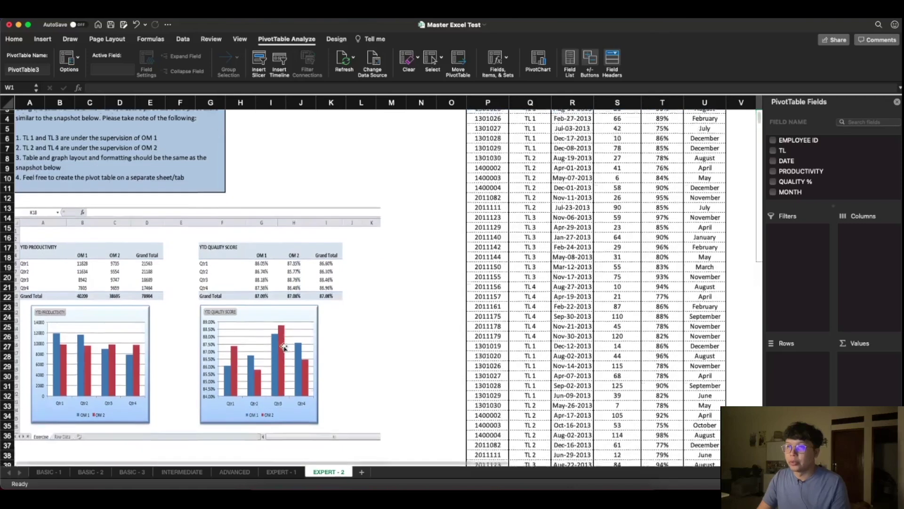
scroll(238, 280, "up", 3)
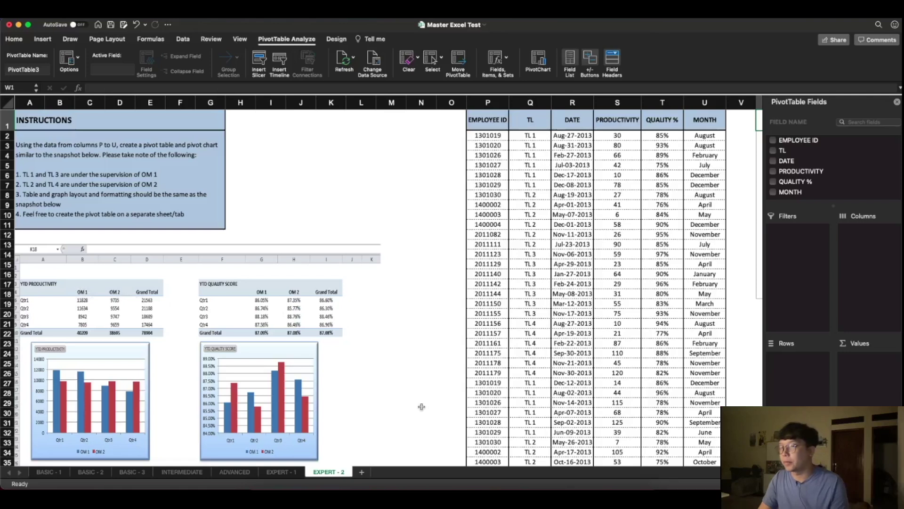
scroll(505, 452, "right", 5)
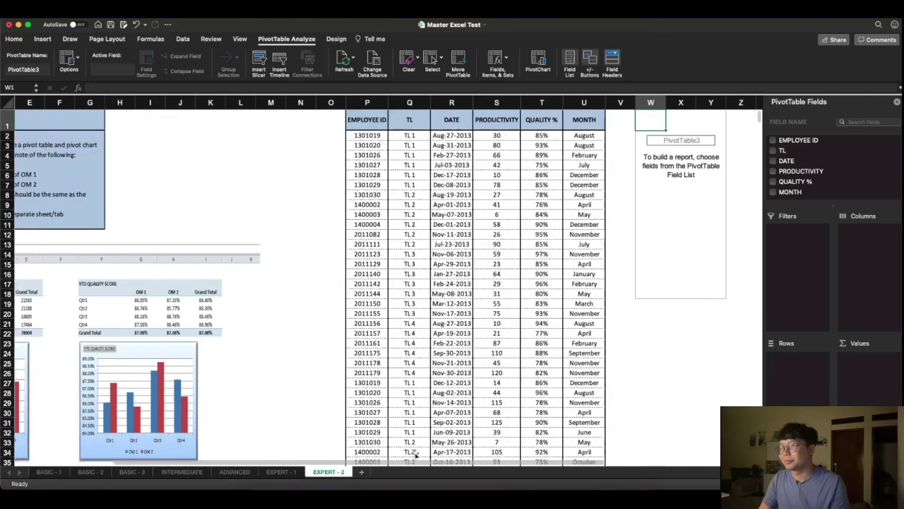
scroll(505, 452, "right", 1)
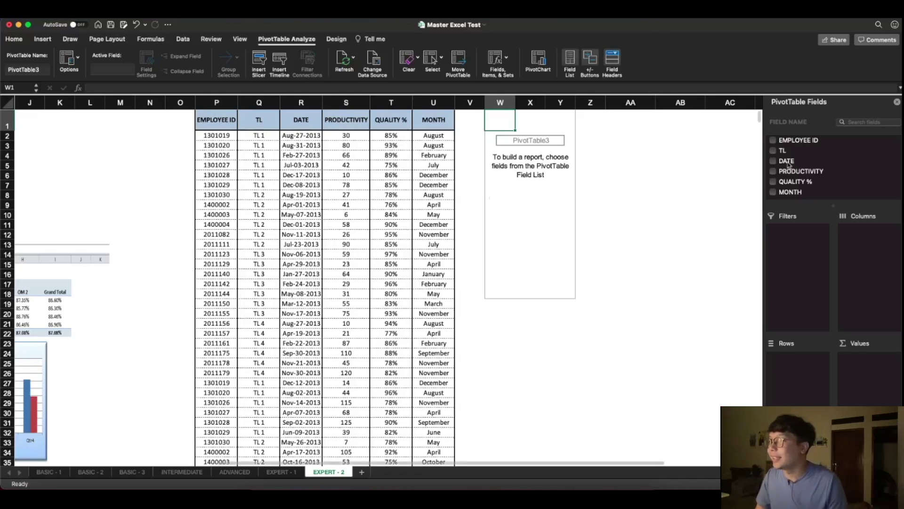
left_click_drag(788, 163, 782, 164)
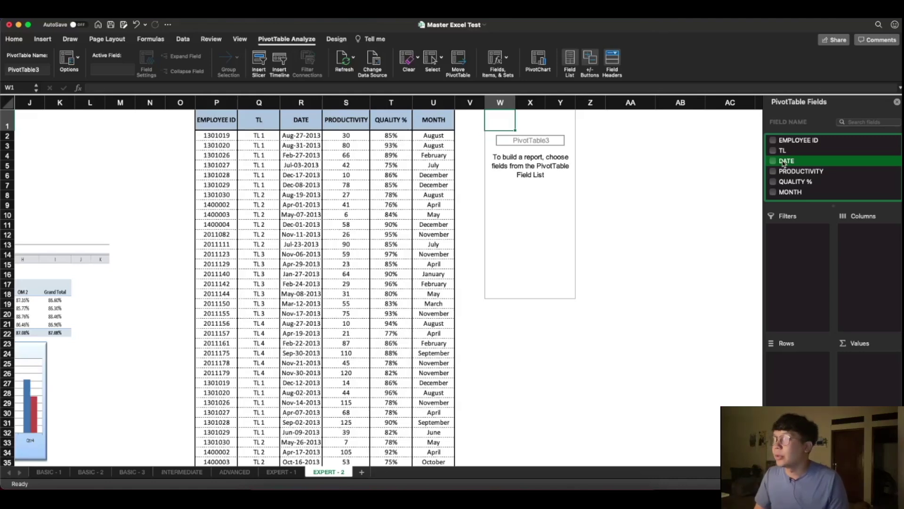
left_click_drag(785, 161, 802, 383)
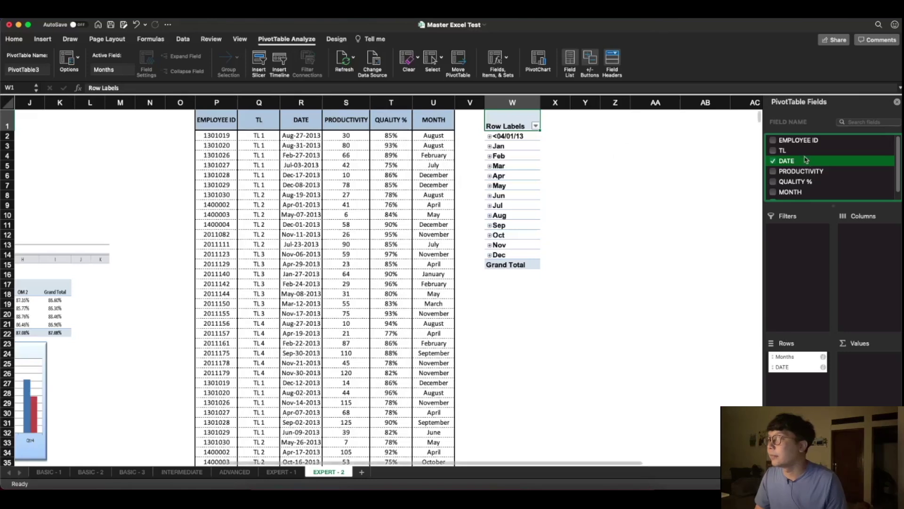
left_click(787, 151)
left_click_drag(788, 152, 871, 241)
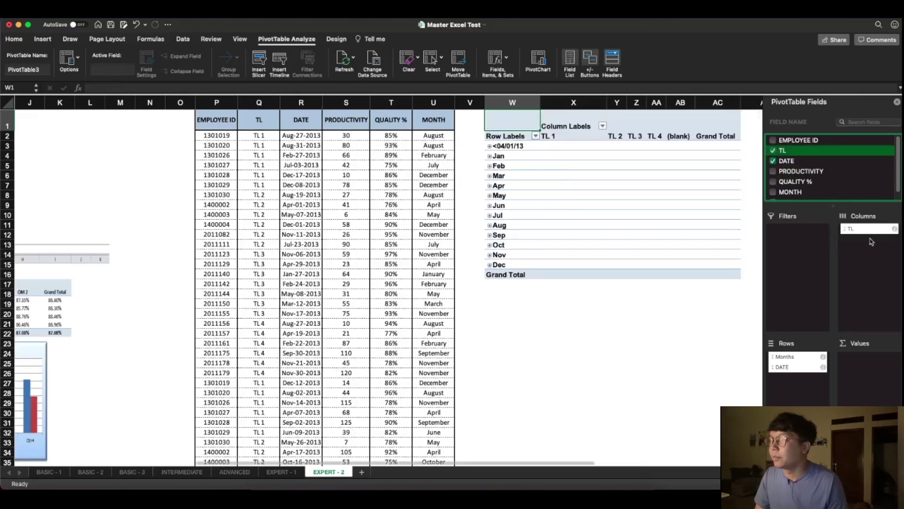
Check the snapshot's layout and add PRODUCTIVITY as a sum to the PivotTable's values
scroll(819, 183, "down", 1)
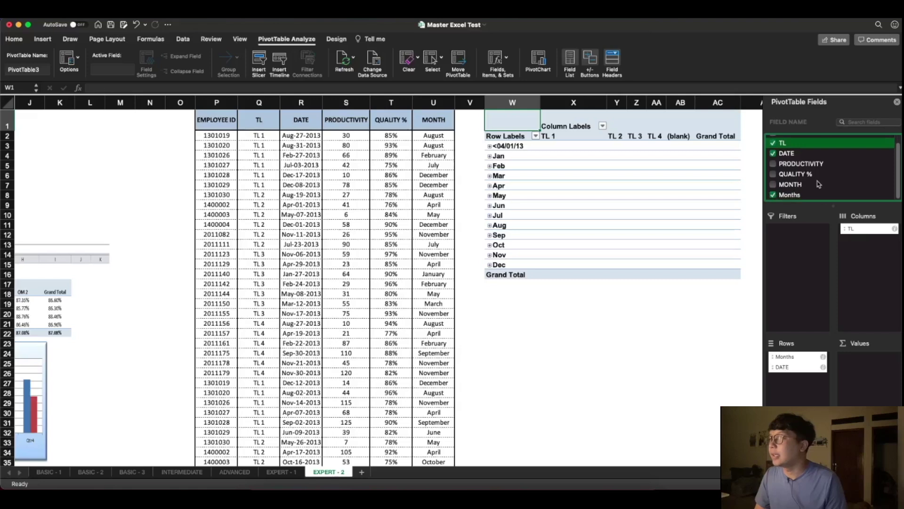
scroll(807, 183, "up", 1)
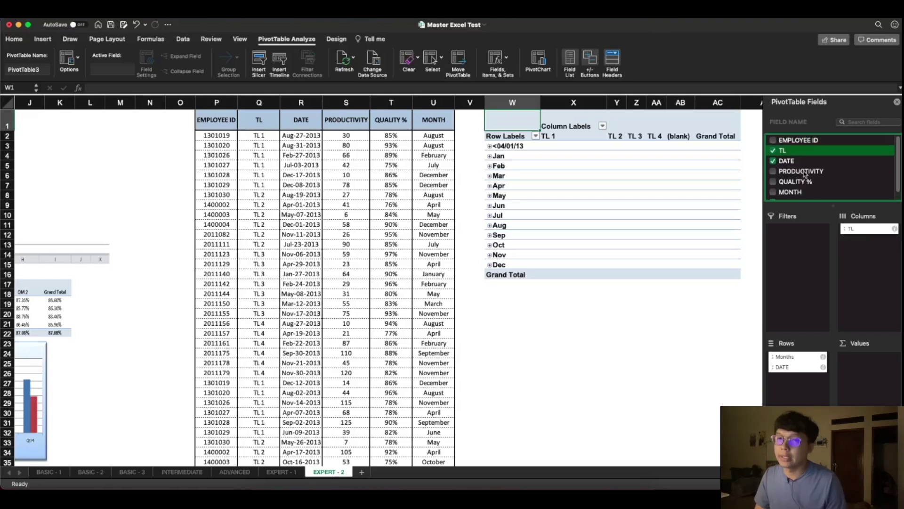
scroll(233, 453, "left", 10)
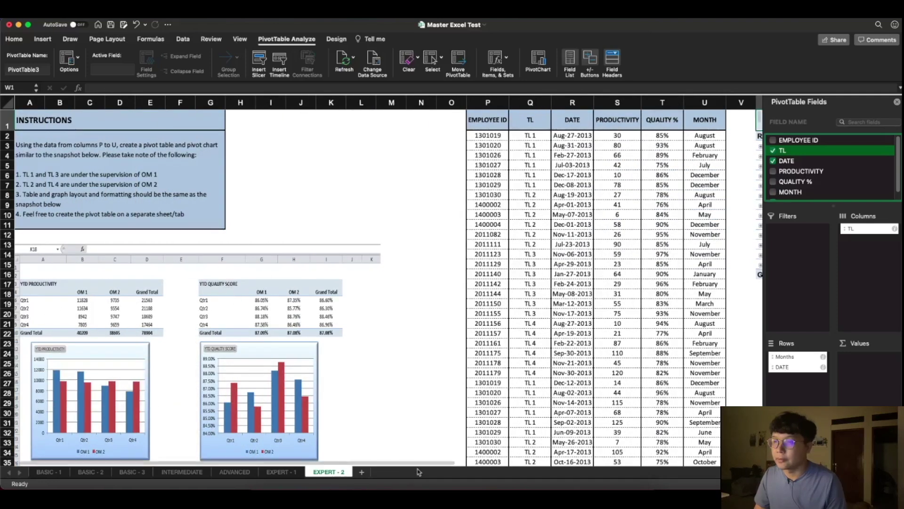
scroll(421, 470, "right", 12)
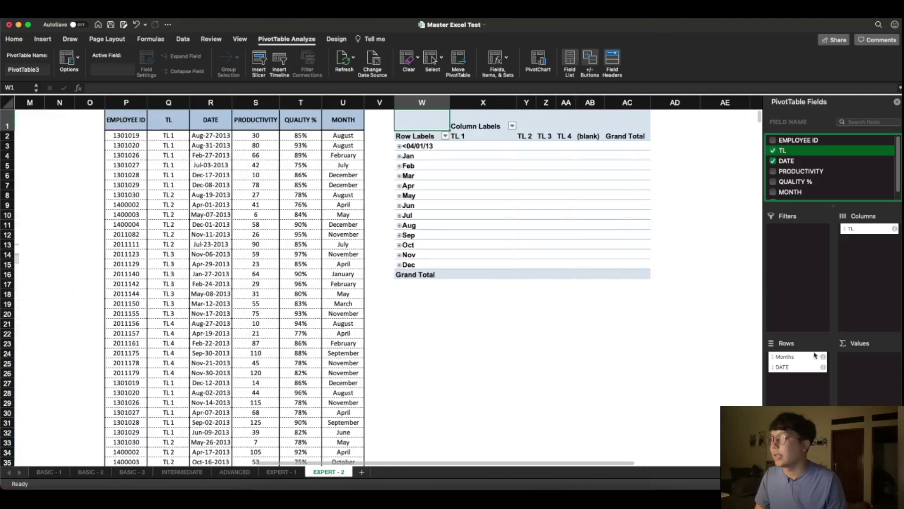
left_click_drag(811, 174, 875, 395)
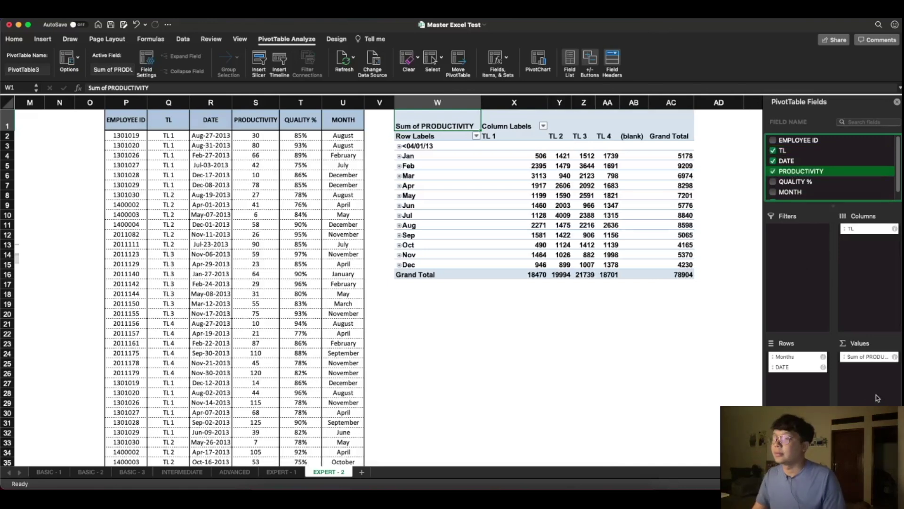
Group the PivotTable's date row labels by Quarters only, instead of days and months
mouse_move(490, 465)
left_mouse_down()
mouse_move(193, 464)
mouse_move(558, 462)
mouse_move(263, 463)
mouse_move(492, 448)
left_mouse_up()
scroll(492, 448, "right", 2)
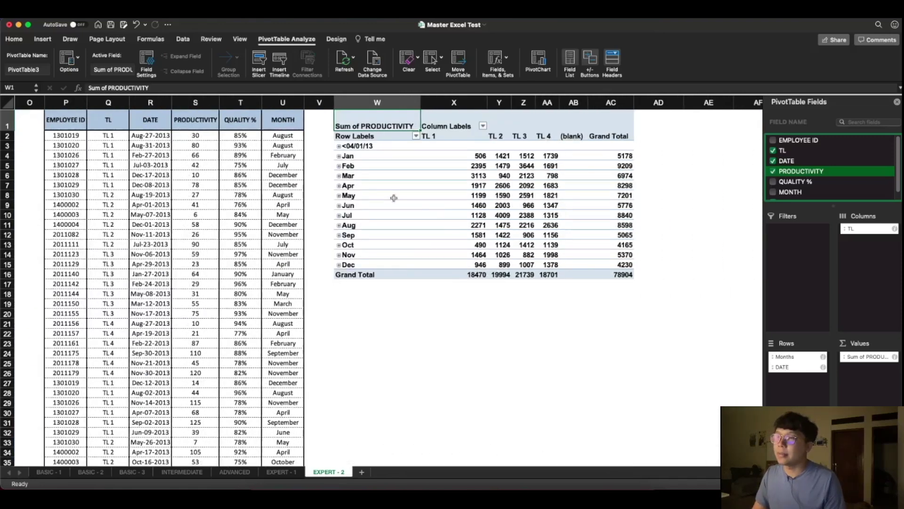
left_click_drag(357, 145, 362, 263)
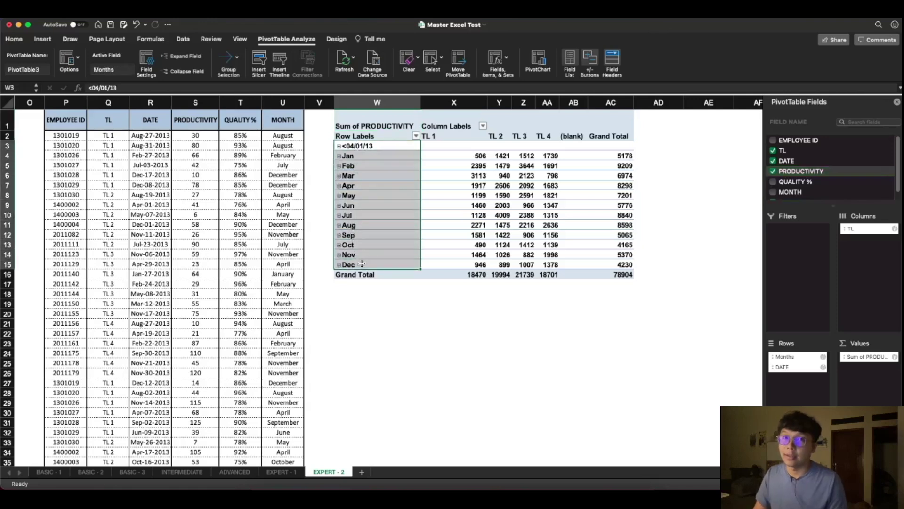
left_click(408, 313)
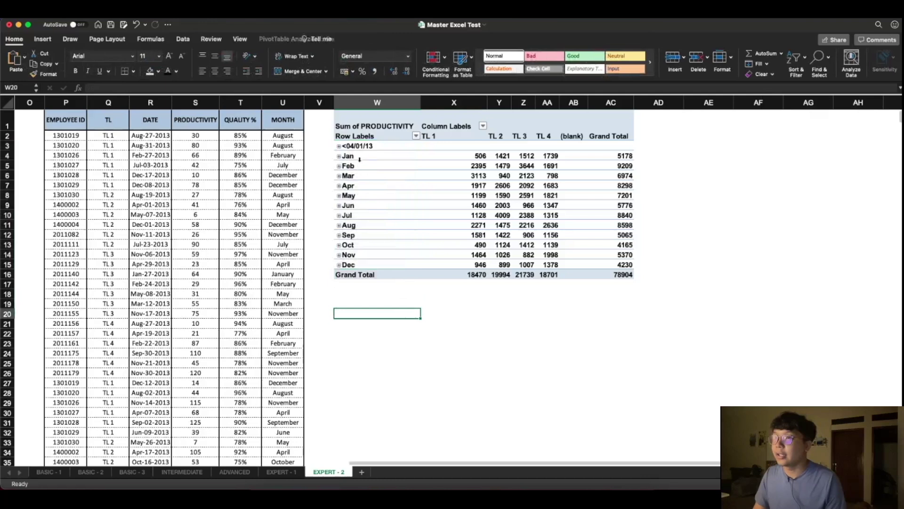
right_click(360, 159)
left_click(385, 289)
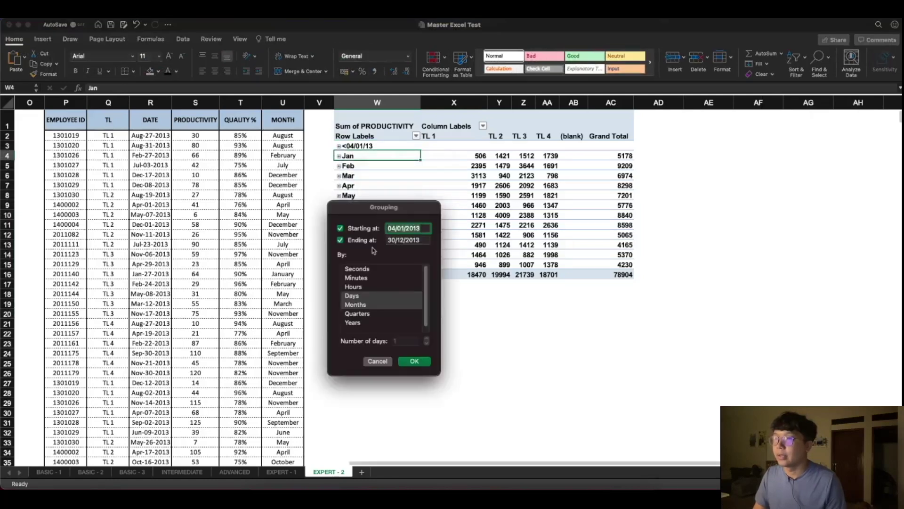
left_click(365, 314)
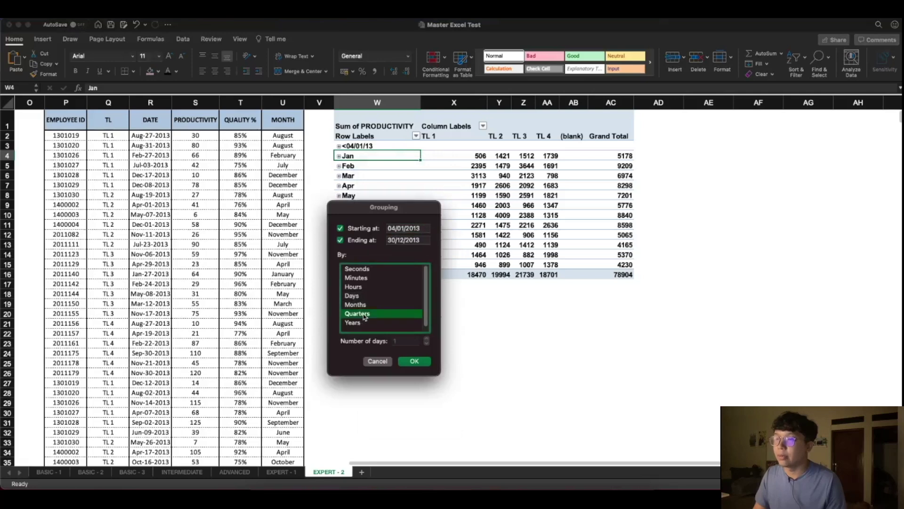
left_click(411, 365)
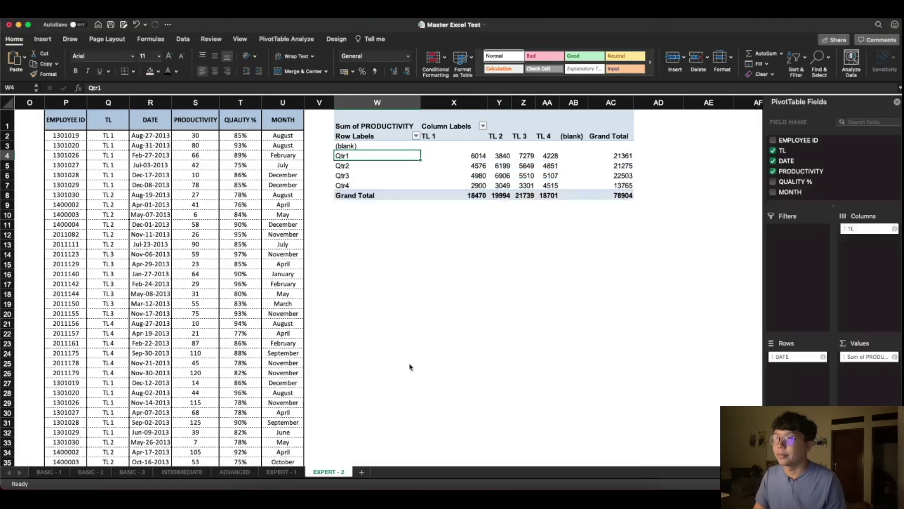
Filter the (blank) item out of the PivotTable's row labels and narrow column X to fit the TL 1 figures
left_click(350, 175)
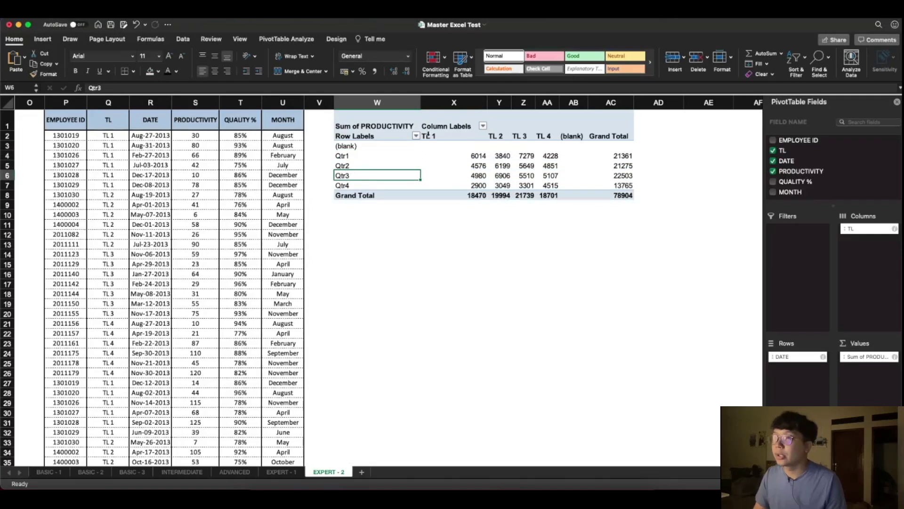
left_click(416, 137)
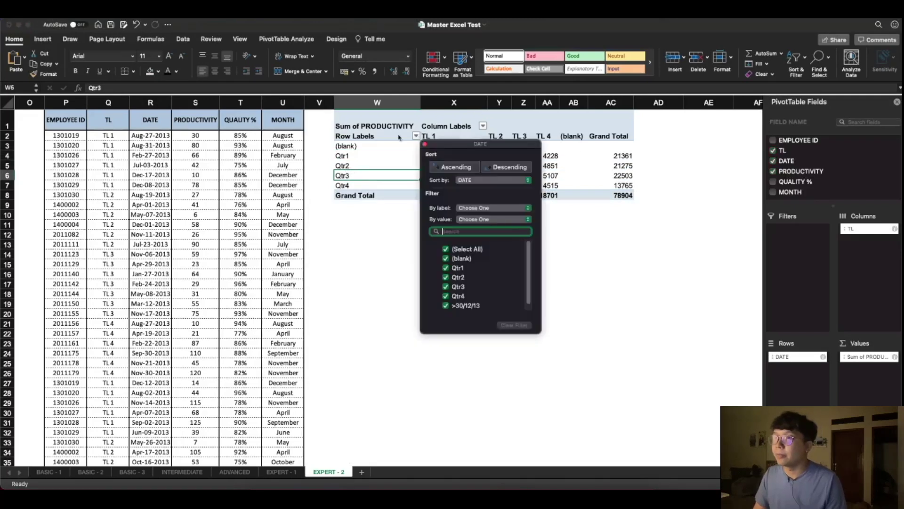
left_click(447, 258)
left_click(404, 286)
left_click(407, 255)
left_click(415, 165)
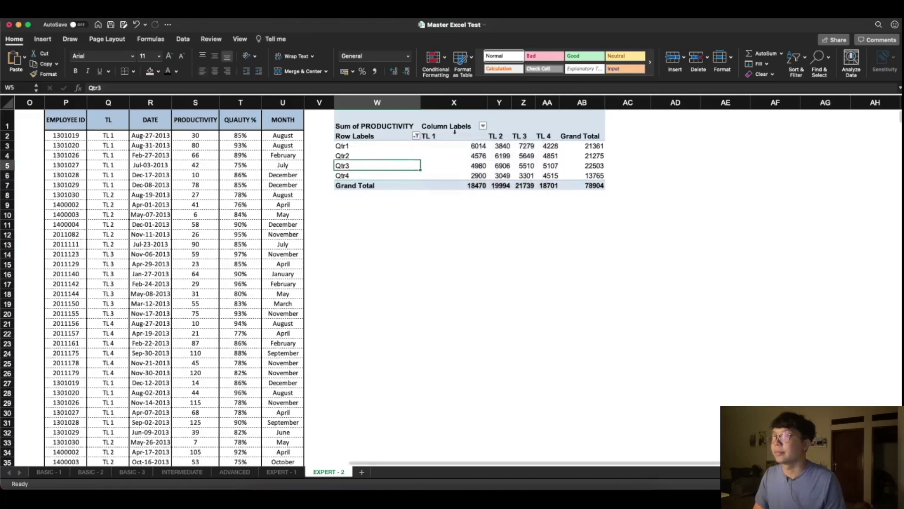
left_click_drag(488, 103, 447, 103)
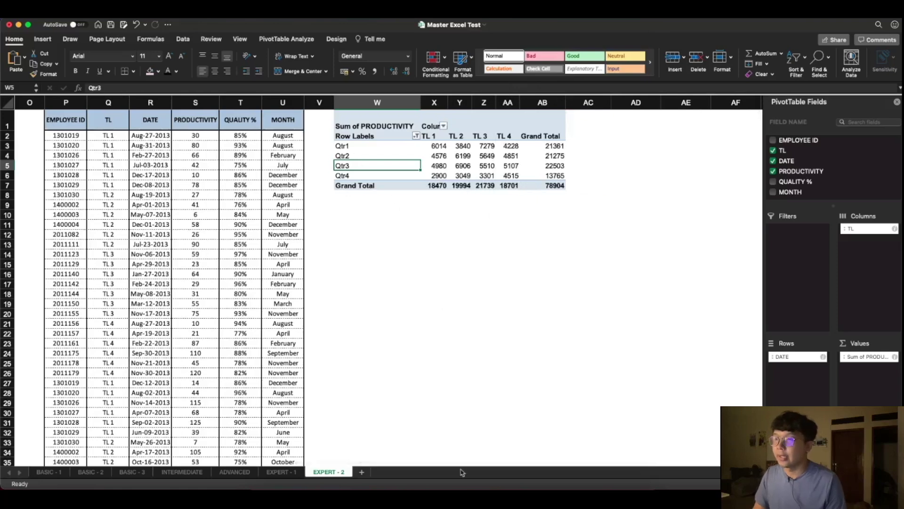
Following the OM 1 assignment in the instructions, group the TL 1 and TL 3 column labels and collapse the group
left_click_drag(586, 458, 196, 440)
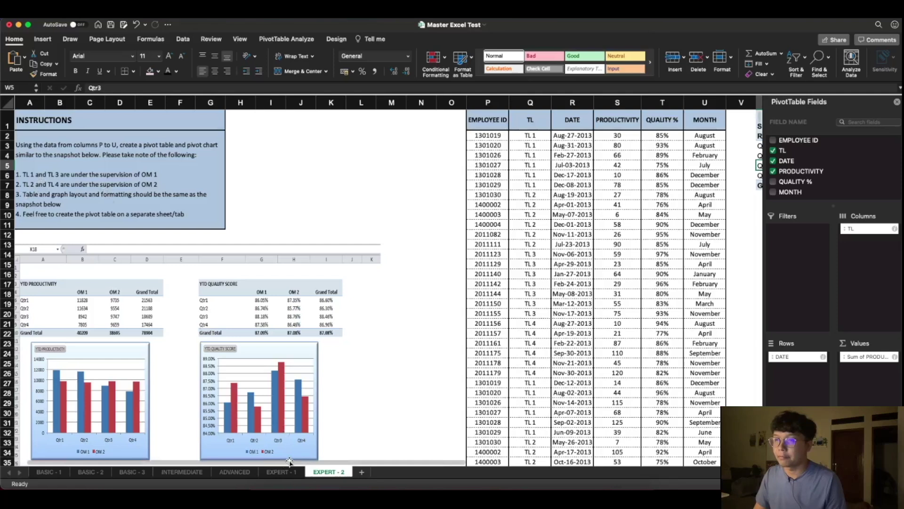
left_click_drag(297, 464, 593, 464)
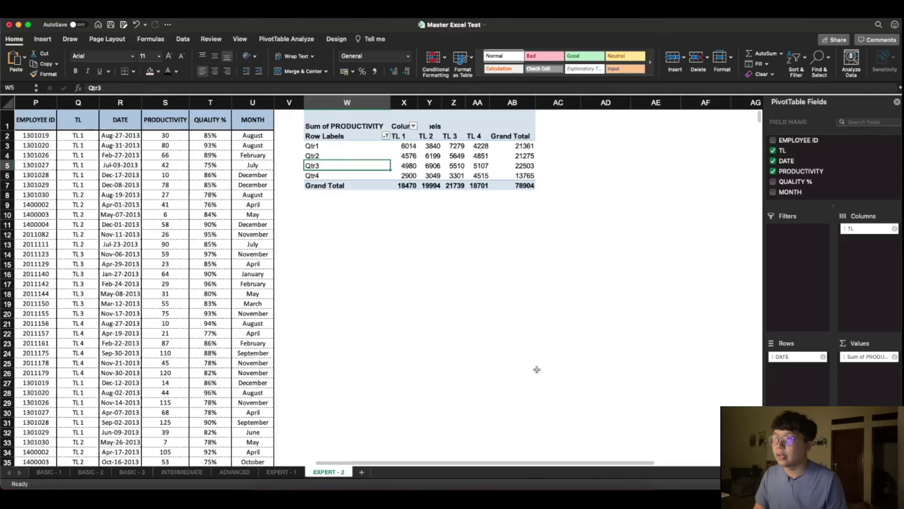
left_click(424, 283)
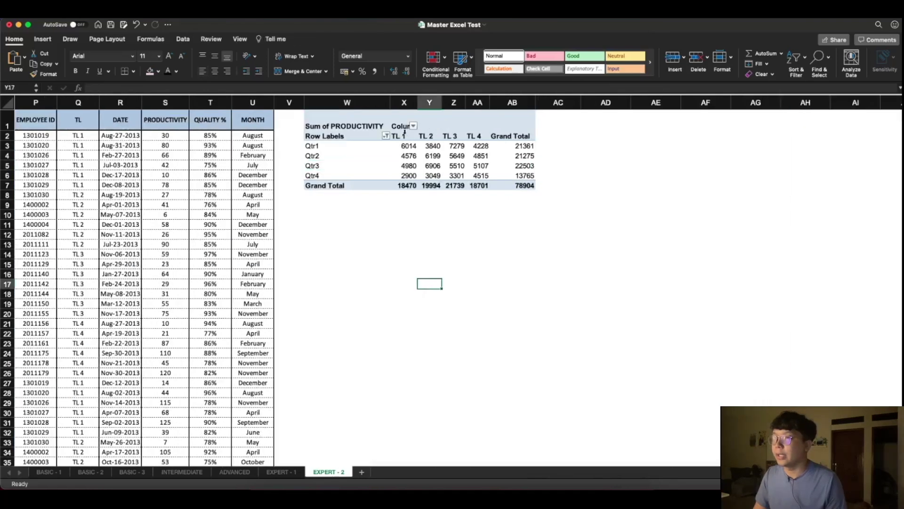
left_click(404, 136)
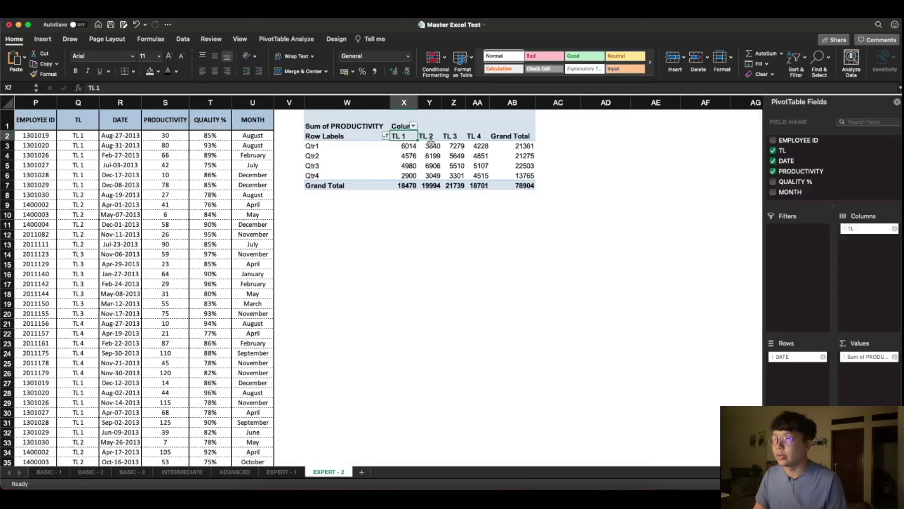
left_click(454, 136, "super")
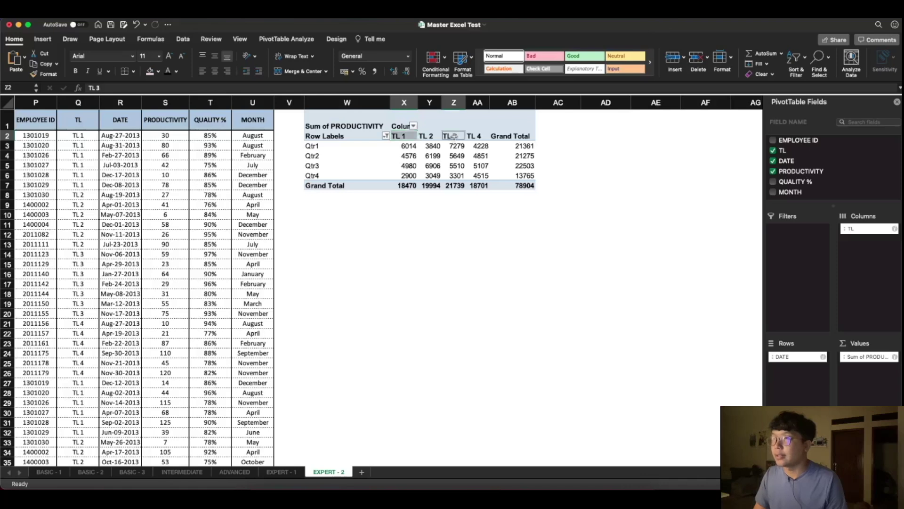
right_click(455, 137)
left_click(478, 268)
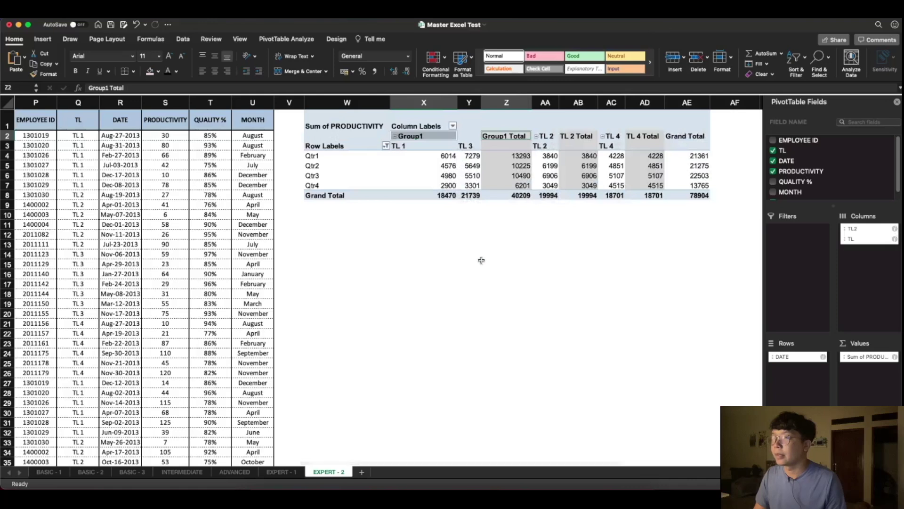
left_click(395, 137)
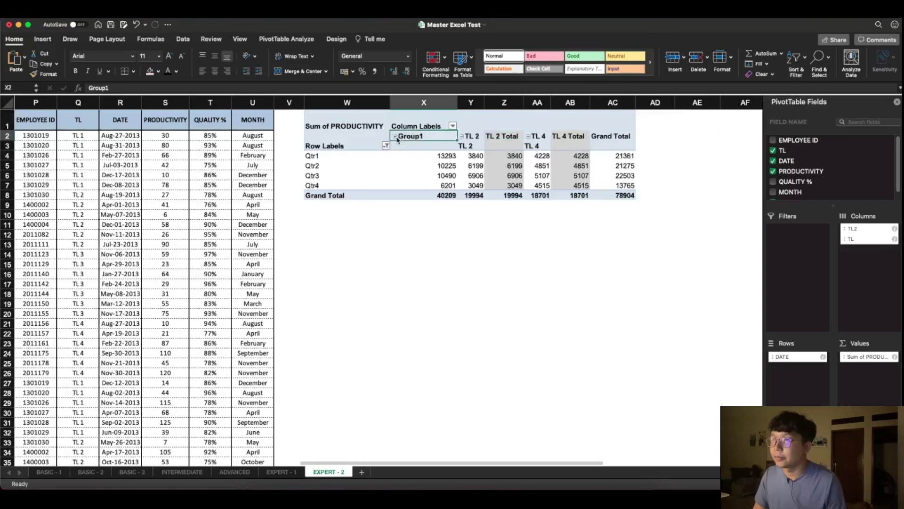
Group the TL 2 and TL 4 column labels in the PivotTable and collapse the group
left_click(476, 135)
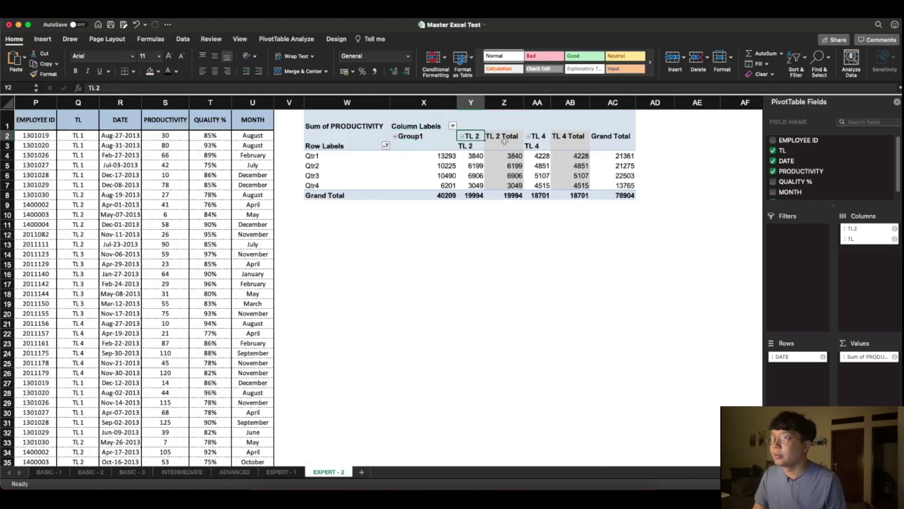
left_click(544, 136, "super")
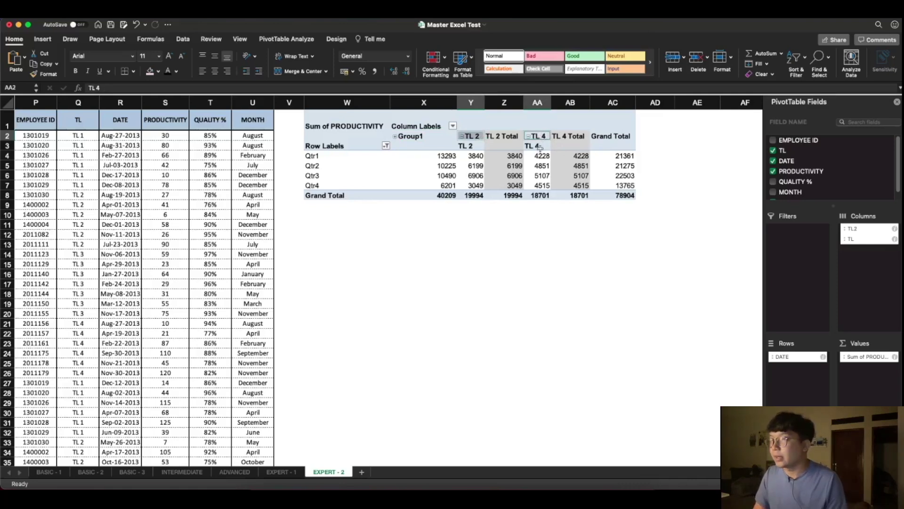
right_click(535, 135)
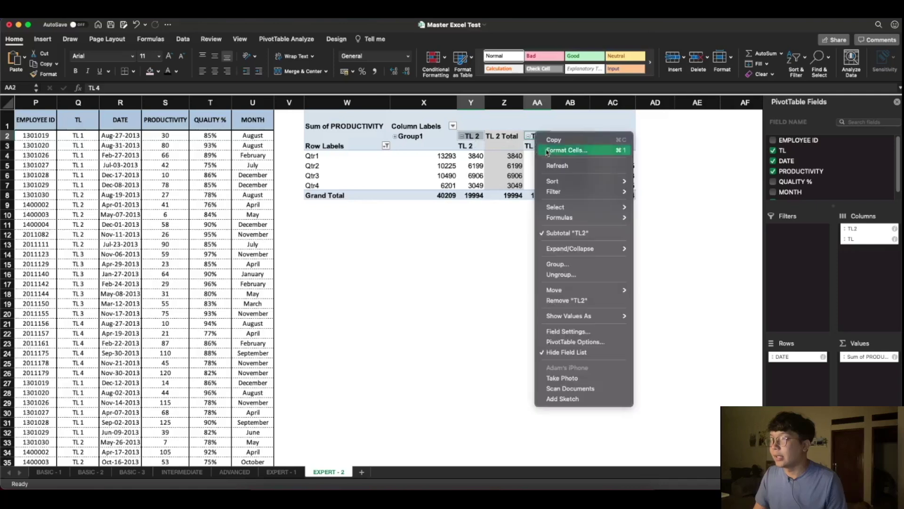
left_click(565, 265)
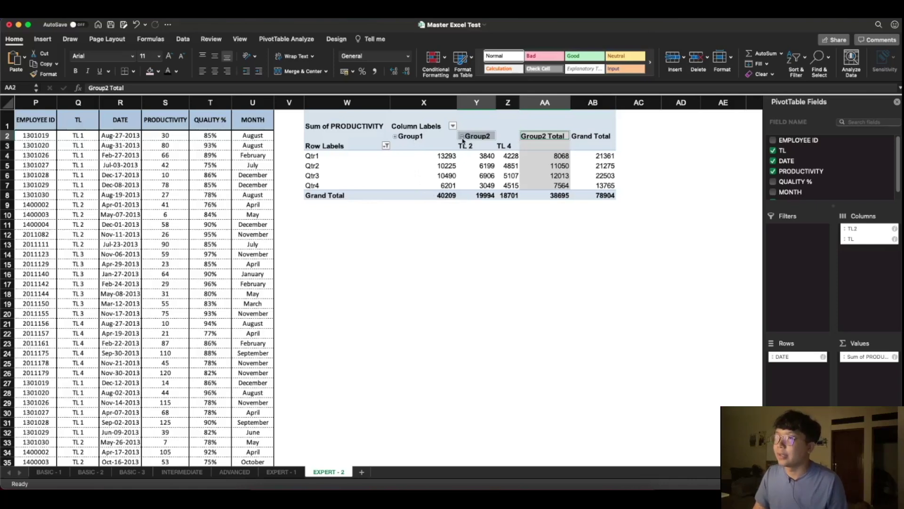
left_click(462, 138)
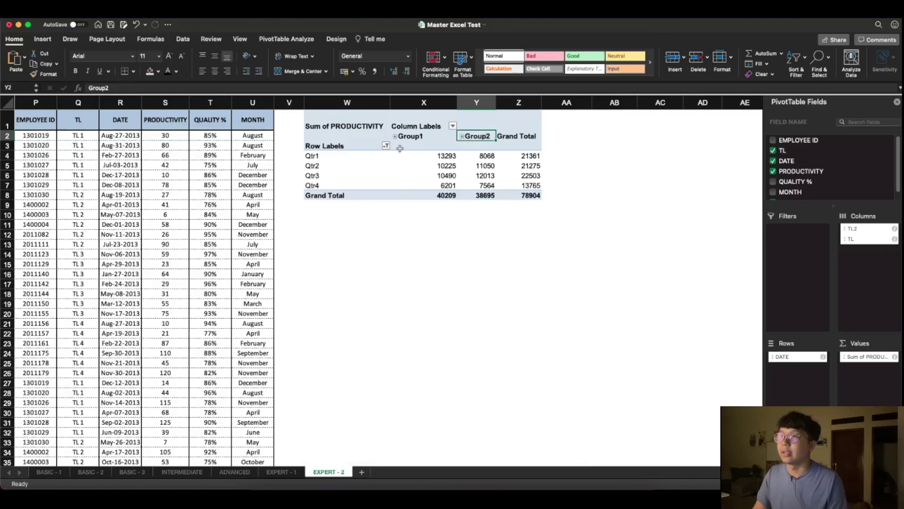
Rename the PivotTable's Group1 column label to OM1 and Group2 to OM2
left_click(409, 136)
type("OM1")
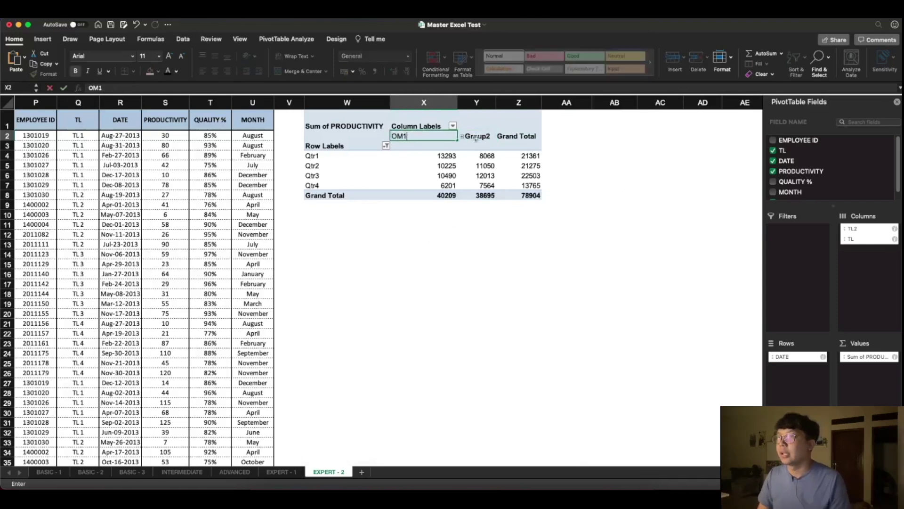
left_click(476, 137)
type("OM2")
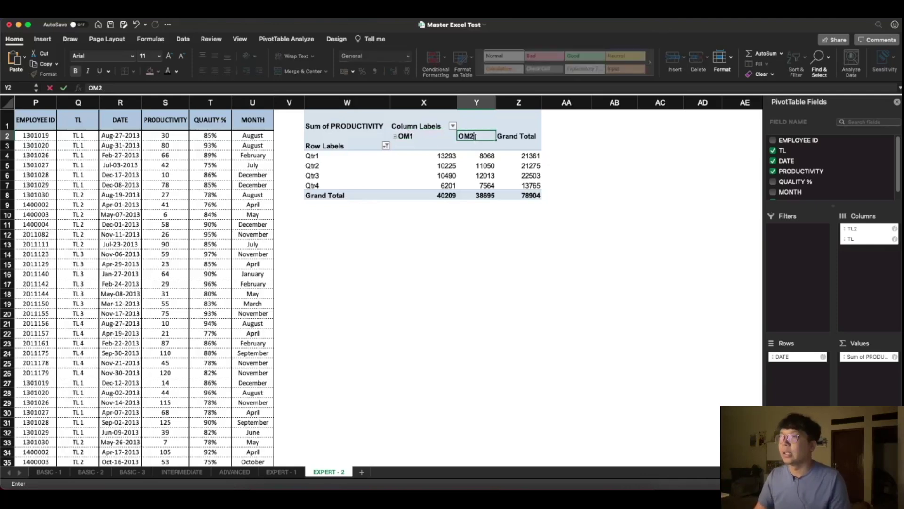
left_click(509, 253)
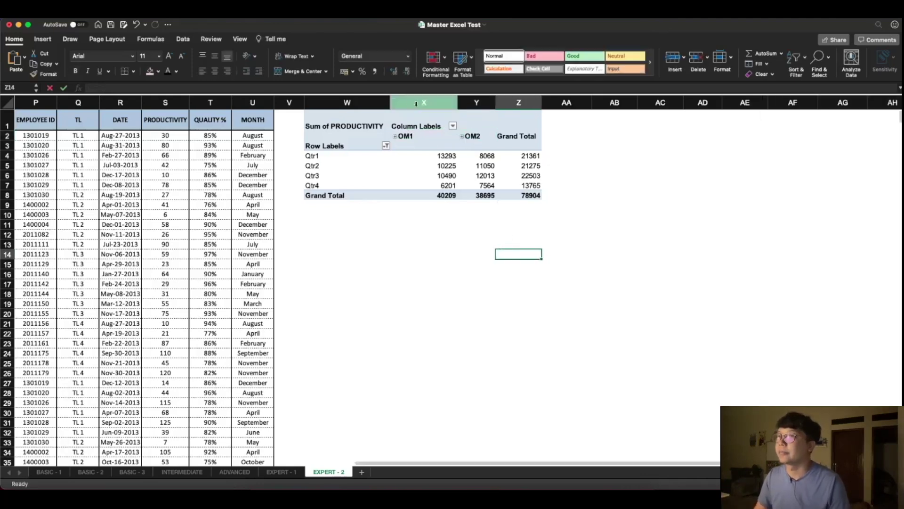
Narrow columns W and X and rename the Sum of PRODUCTIVITY header to YTD Product
left_click_drag(390, 103, 356, 103)
mouse_move(423, 103)
left_mouse_down()
mouse_move(395, 100)
mouse_move(410, 101)
left_mouse_up()
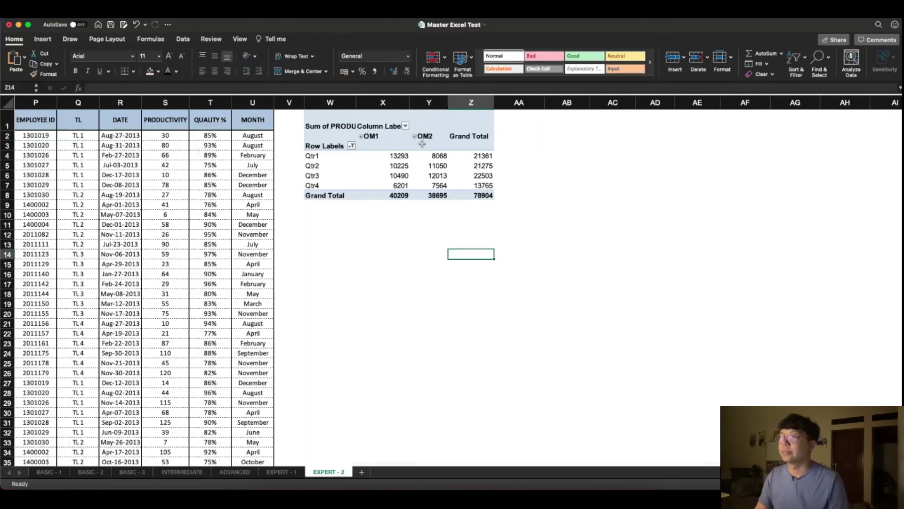
left_click(331, 126)
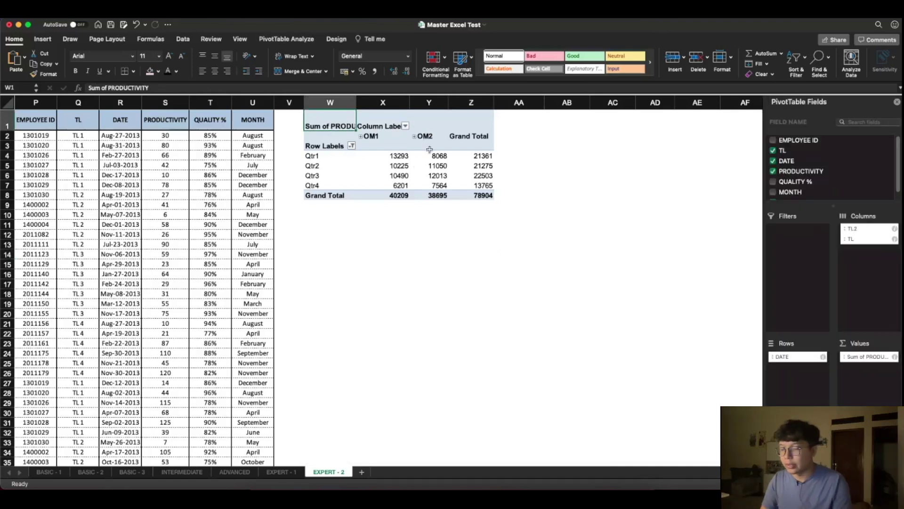
type("YTD Producrt")
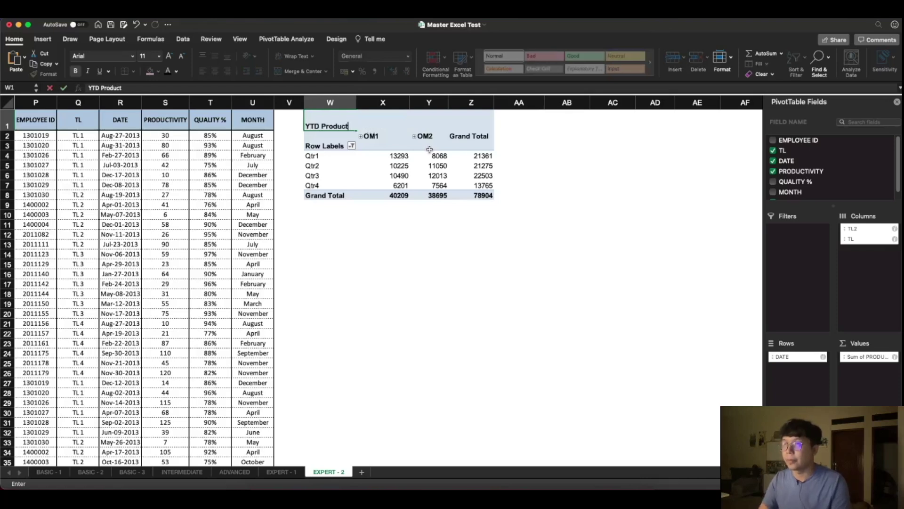
left_click(418, 252)
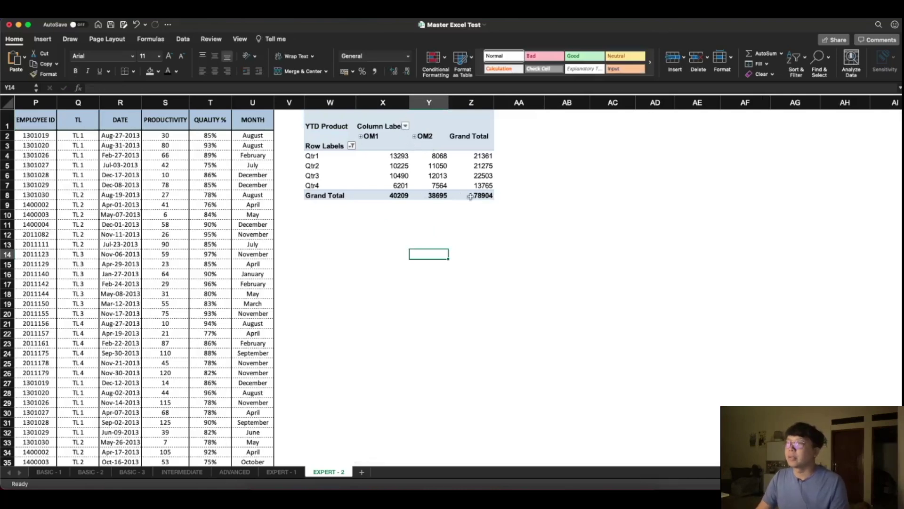
left_click(377, 146)
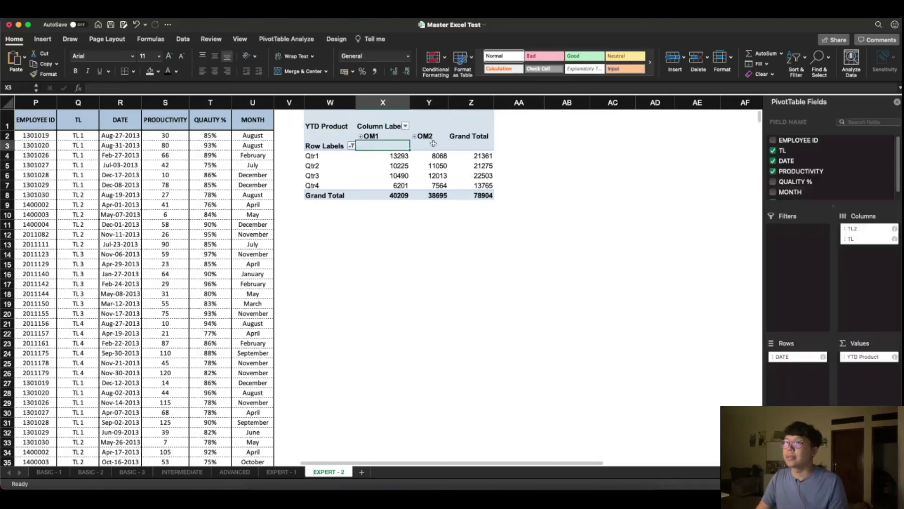
left_click(460, 148)
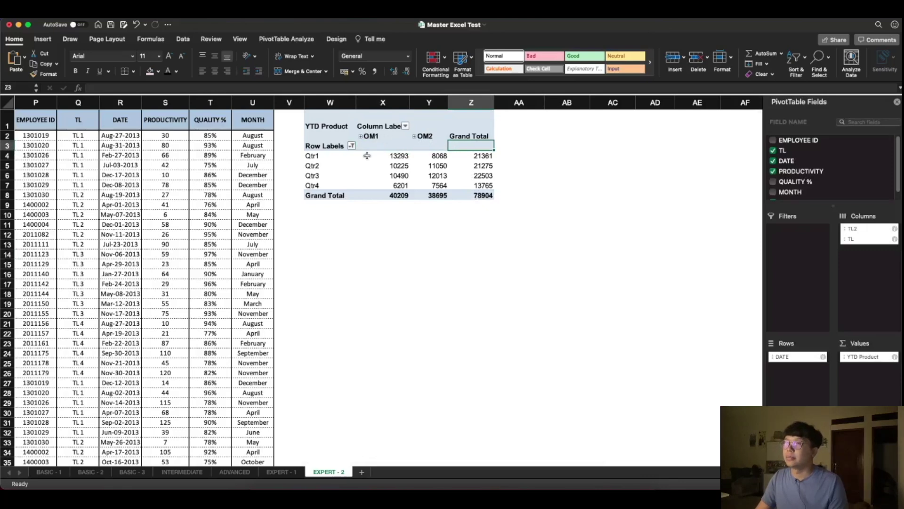
Copy the whole YTD Product PivotTable and paste the duplicate at cell AB1, checking against the instruction snapshot
left_click_drag(325, 125, 487, 195)
key("super+c")
left_click(571, 119)
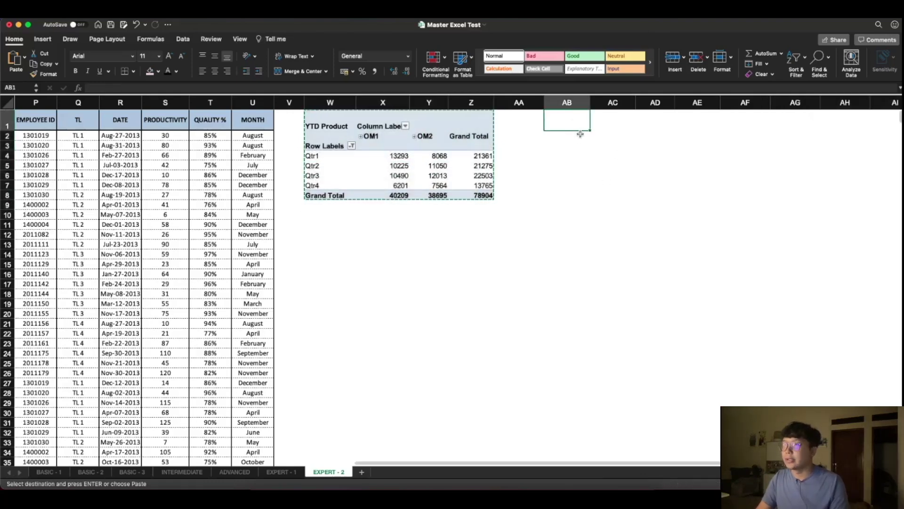
key("super+v")
left_click(519, 264)
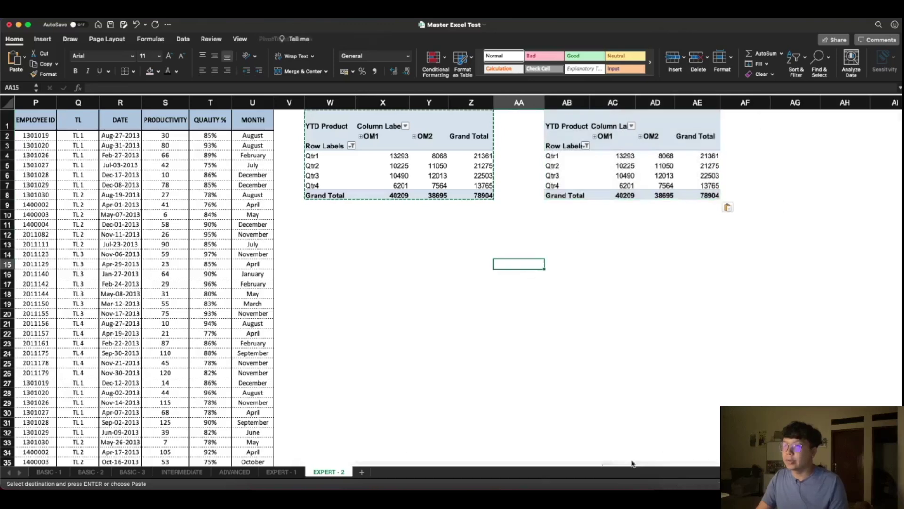
scroll(204, 299, "left", 10)
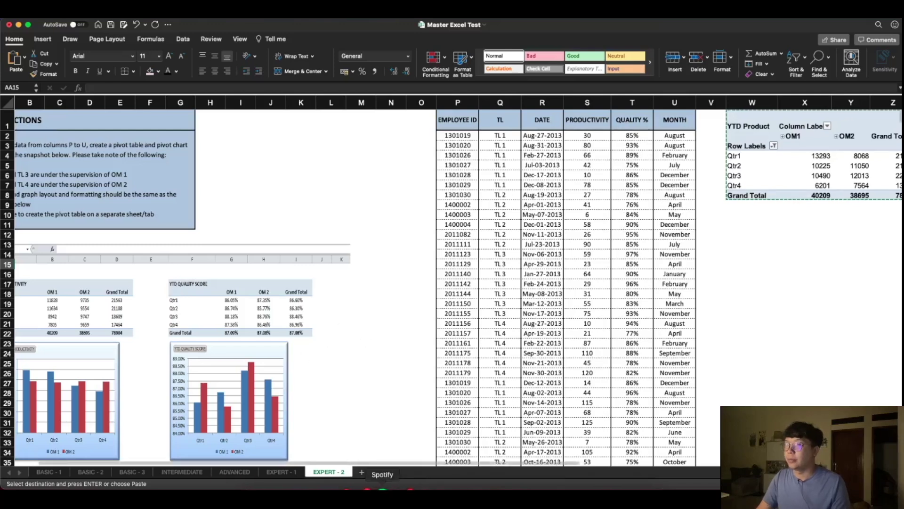
scroll(358, 282, "right", 5)
left_click(568, 124)
key("super+v")
In the duplicated PivotTable, add QUALITY % to the values and remove YTD Product from them
left_click(615, 159)
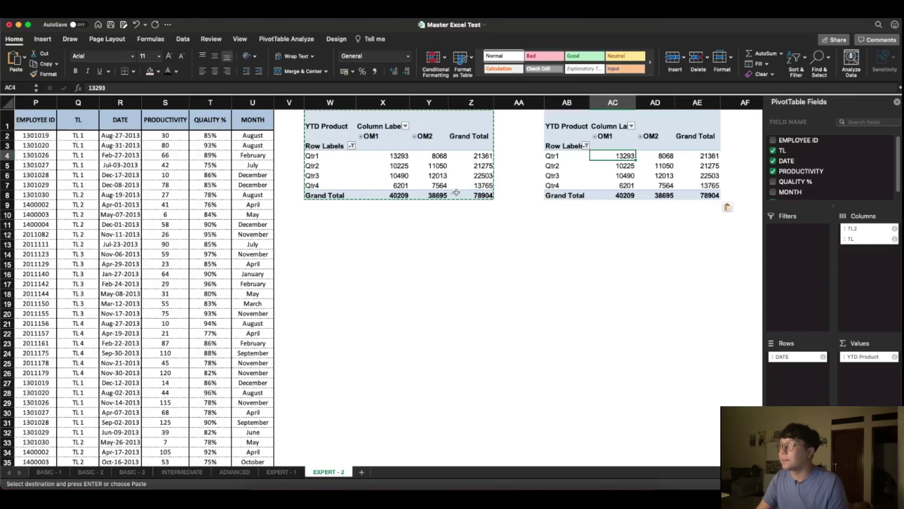
scroll(801, 170, "down", 1)
left_click_drag(795, 174, 856, 372)
left_click(860, 361)
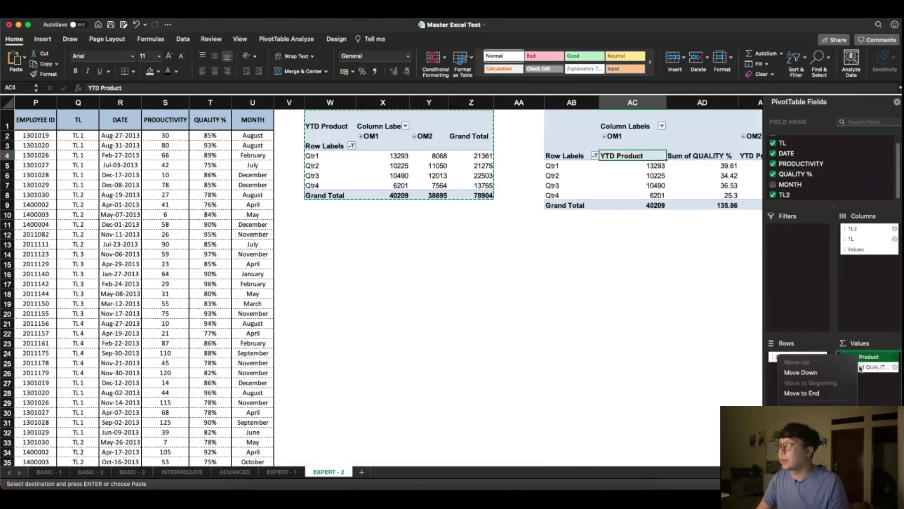
left_click(801, 408)
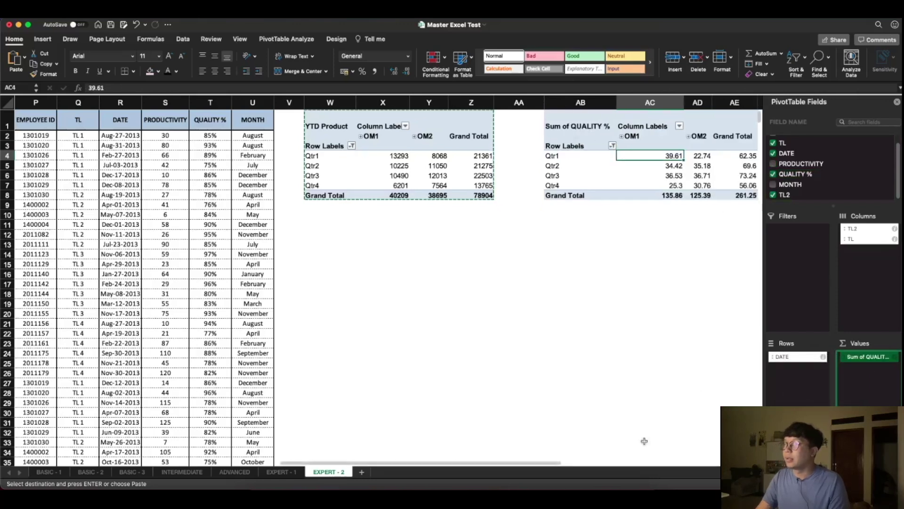
Compare the source QUALITY % data with the second PivotTable's sums, and summarize its QUALITY % values by Average
left_click_drag(537, 464, 576, 467)
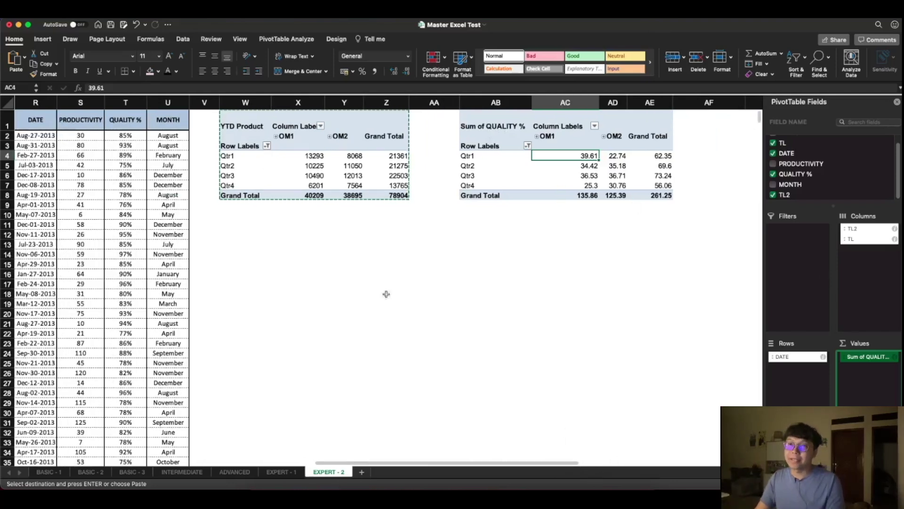
left_click(135, 135)
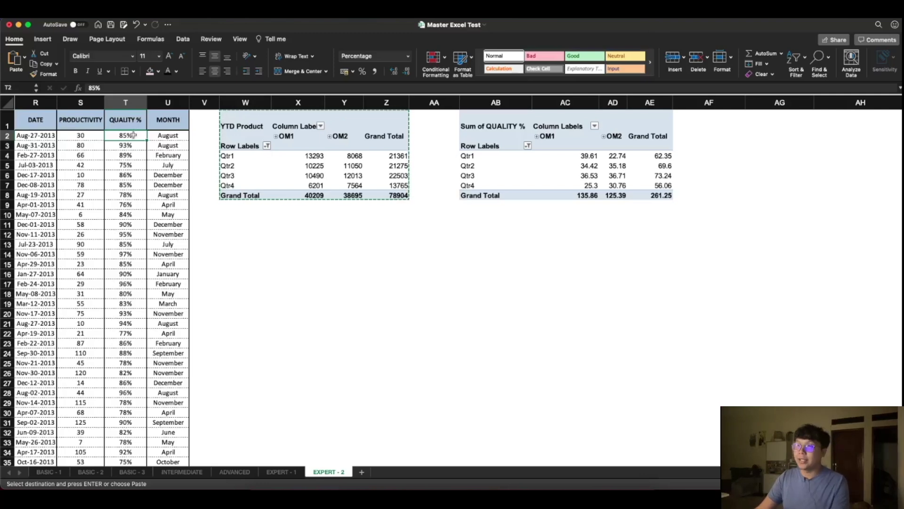
left_click(596, 164)
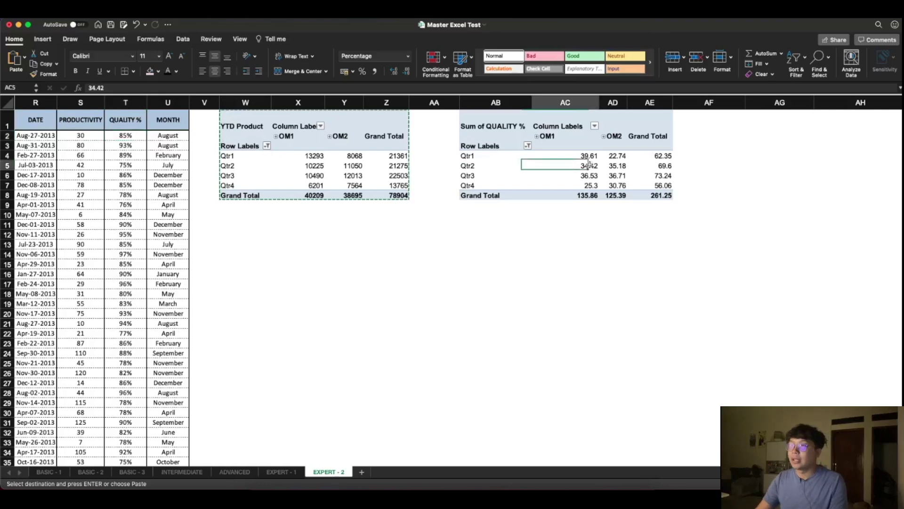
left_click(618, 165)
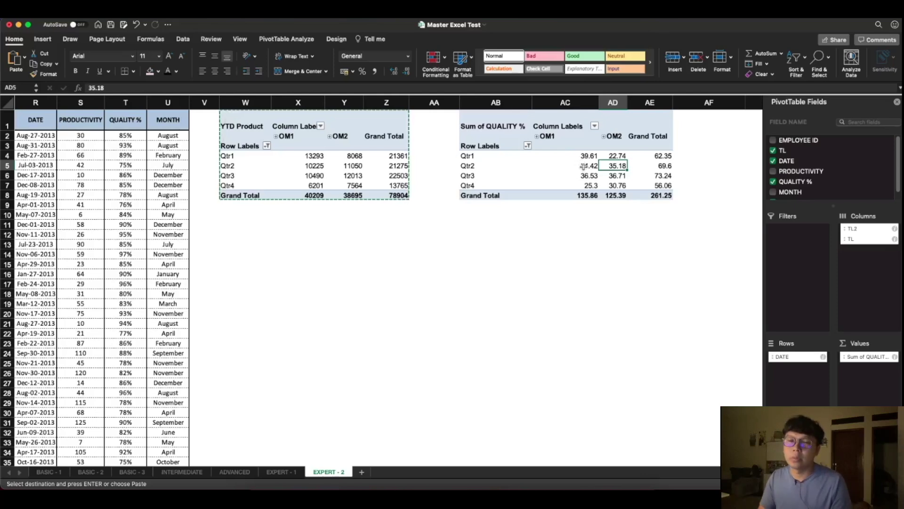
key("Left")
key("Down")
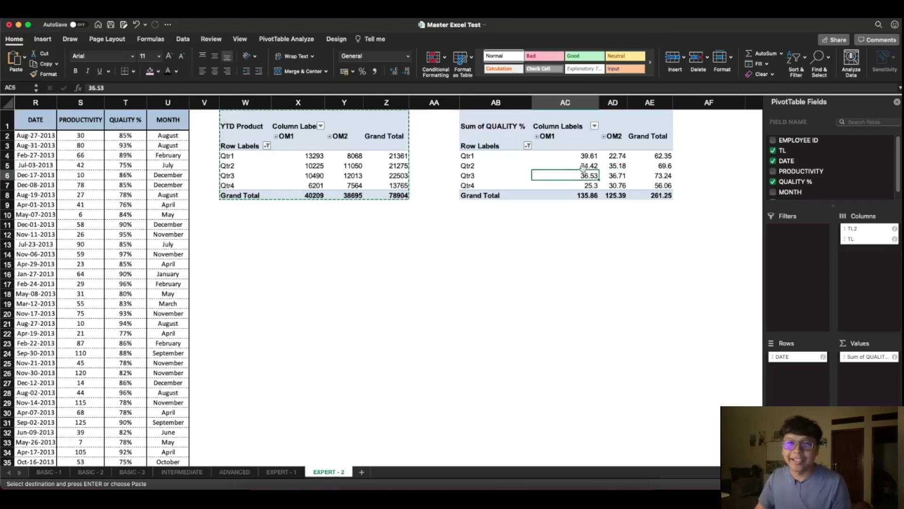
left_click(584, 165)
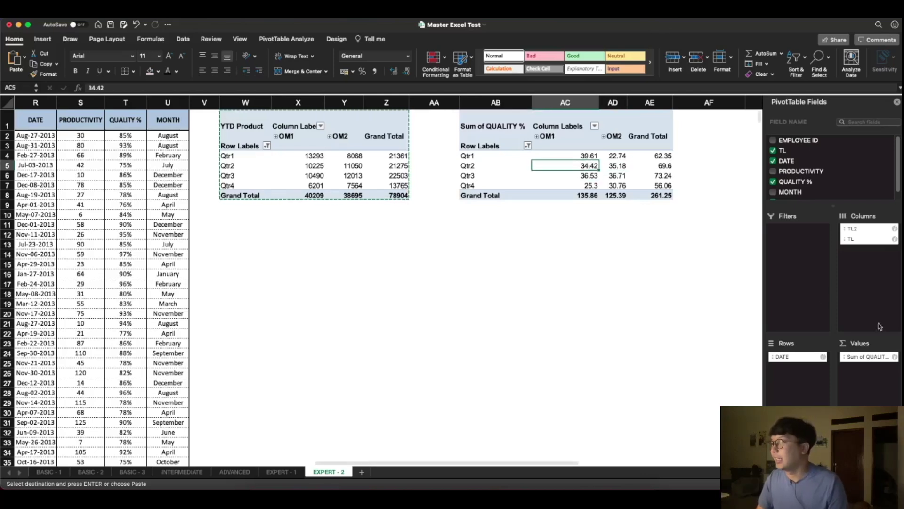
left_click(869, 358)
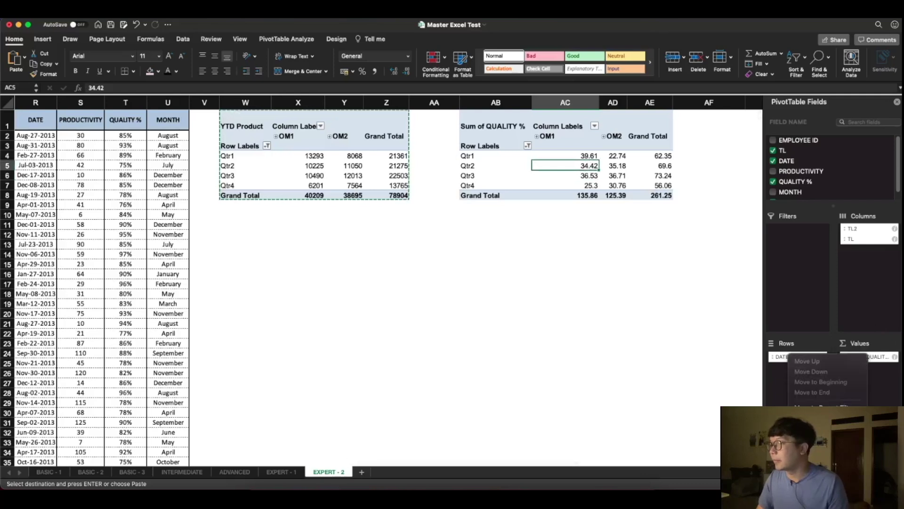
left_click(817, 464)
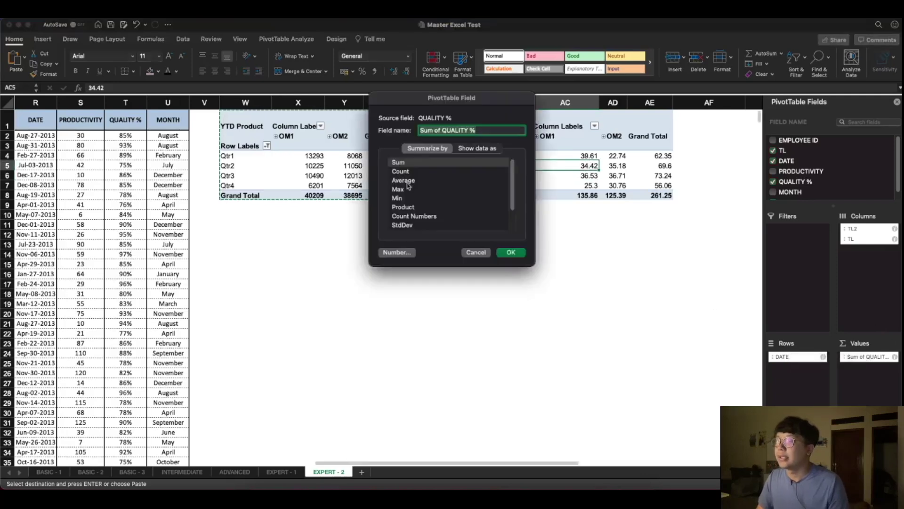
left_click(403, 180)
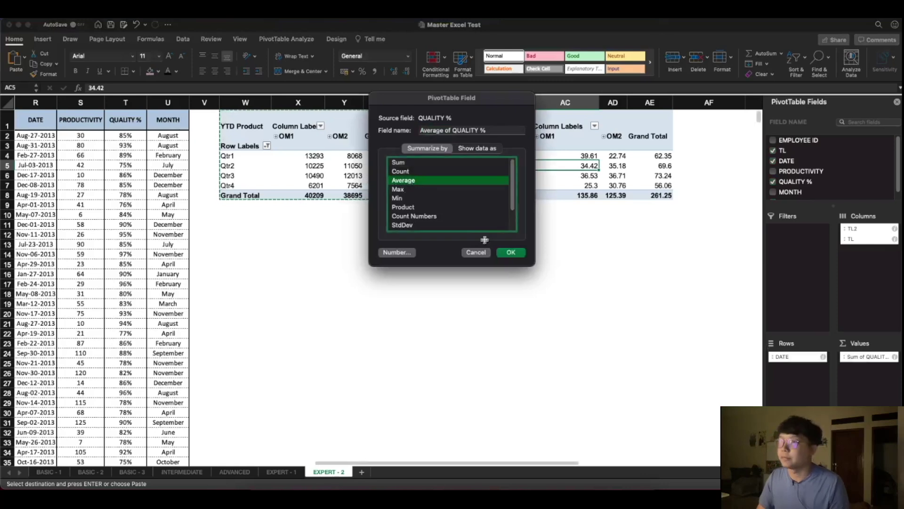
left_click(512, 252)
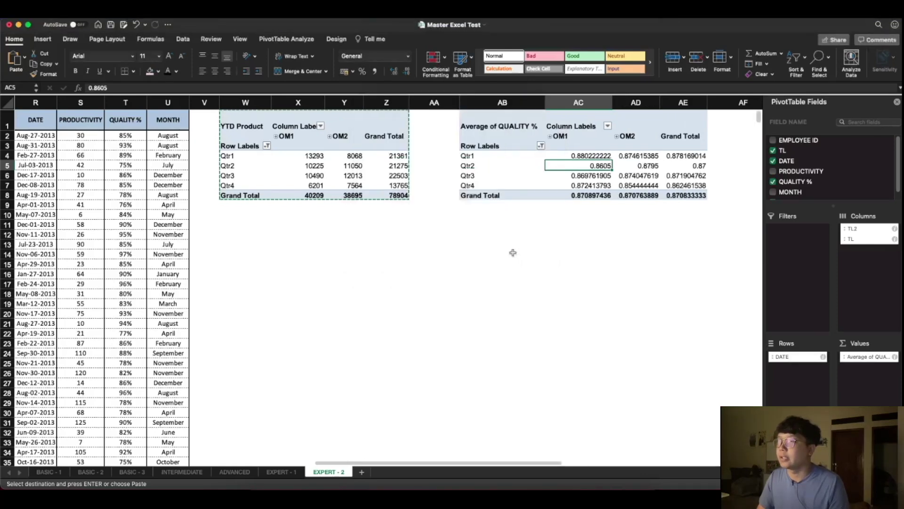
Rename the second PivotTable's Average of QUALITY % header in AB1 to YTD Score QUALITY %
left_click(686, 104)
double_click(492, 126)
left_click_drag(498, 126, 460, 126)
type("T")
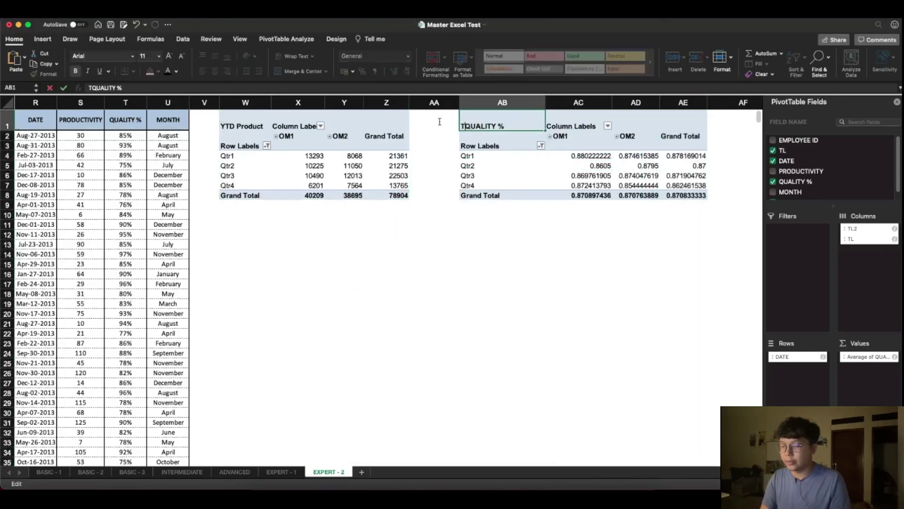
key("BackSpace")
type("YTD ")
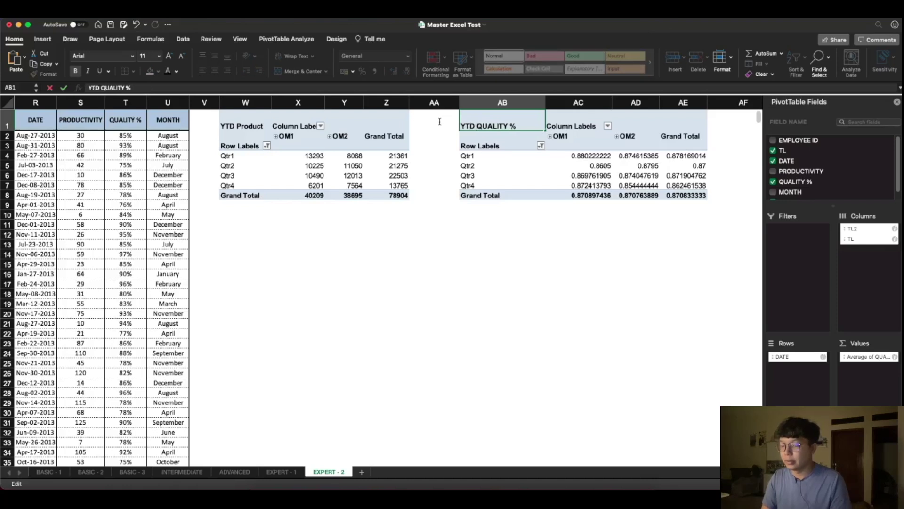
type("Score")
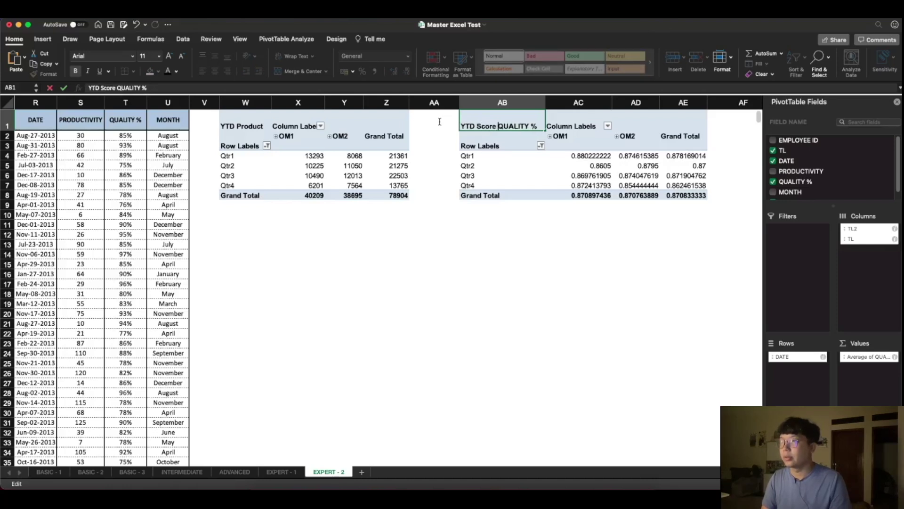
left_click(580, 244)
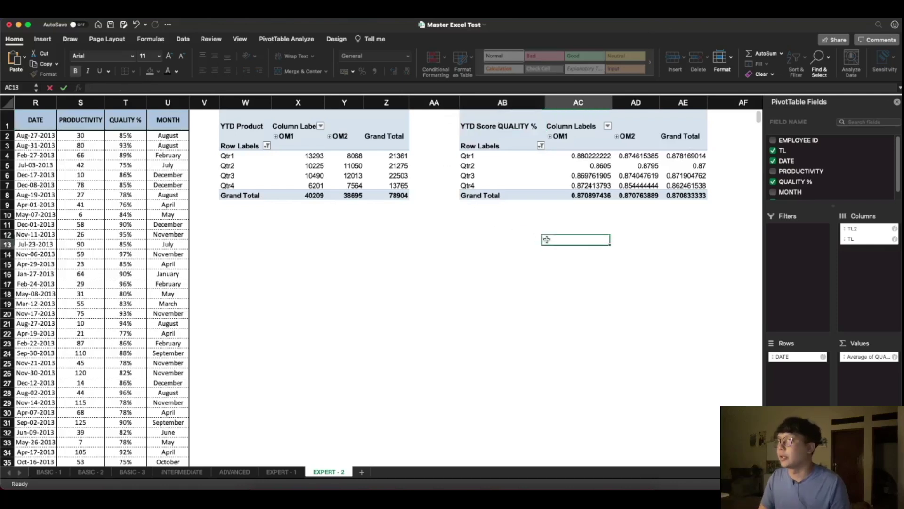
Format the quality PivotTable's values, including the grand totals, as whole percentages
left_click_drag(683, 196, 579, 156)
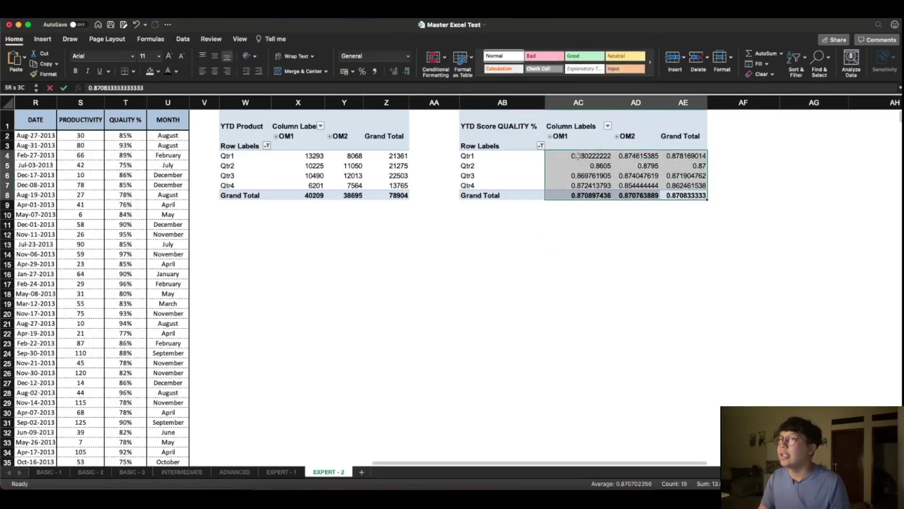
left_click(374, 72)
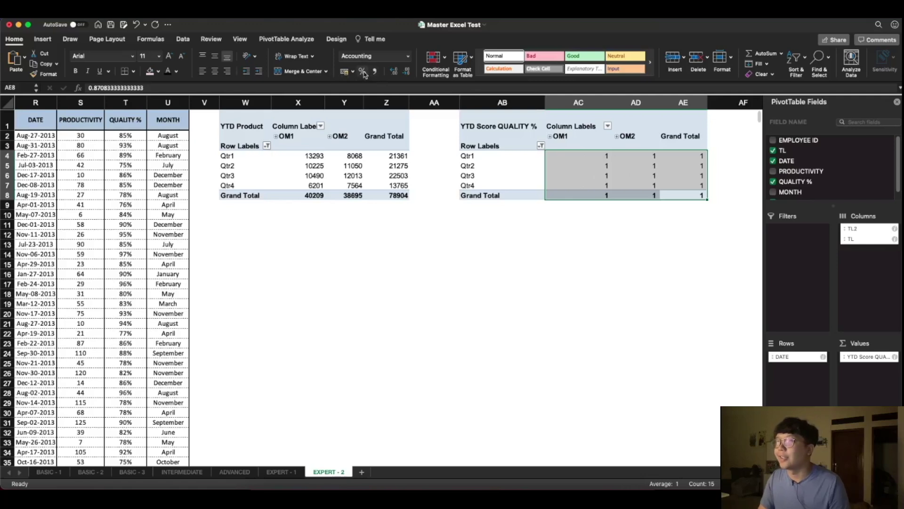
left_click(362, 71)
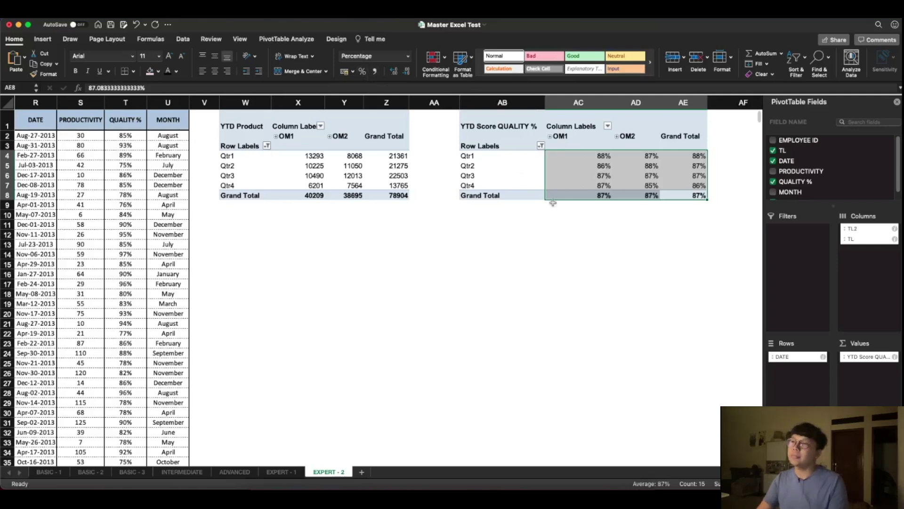
Narrow columns AB and AC so the quality PivotTable is more compact
left_click(587, 243)
left_click_drag(550, 106, 532, 104)
left_click_drag(587, 104, 549, 105)
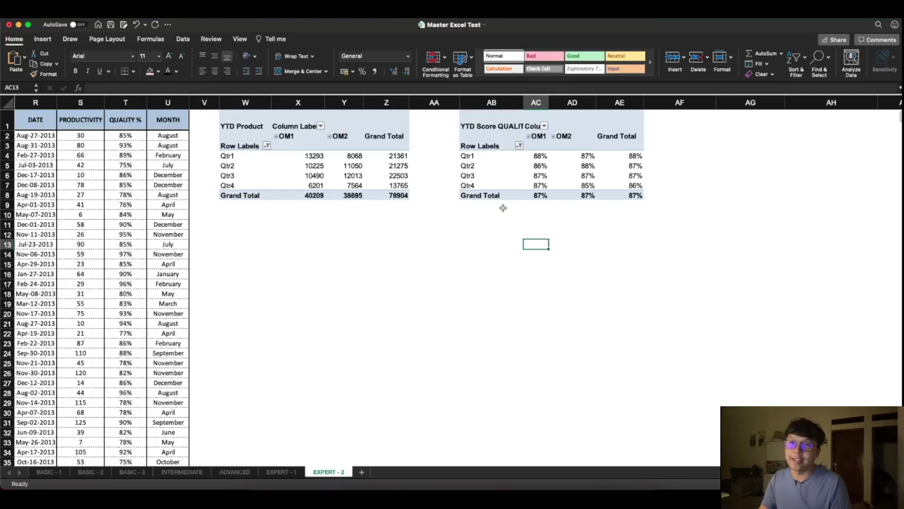
Insert a 2-D clustered column PivotChart from the productivity PivotTable and place it beneath that table
left_click(366, 252)
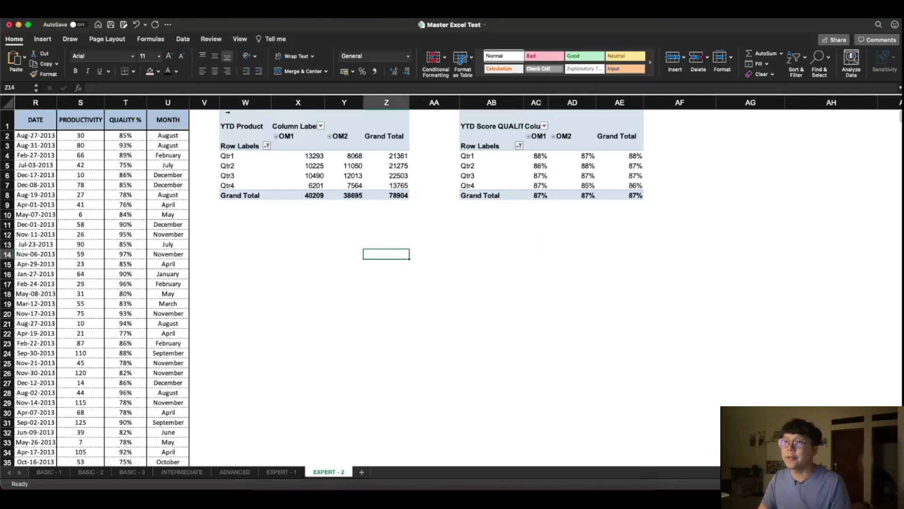
left_click(228, 145)
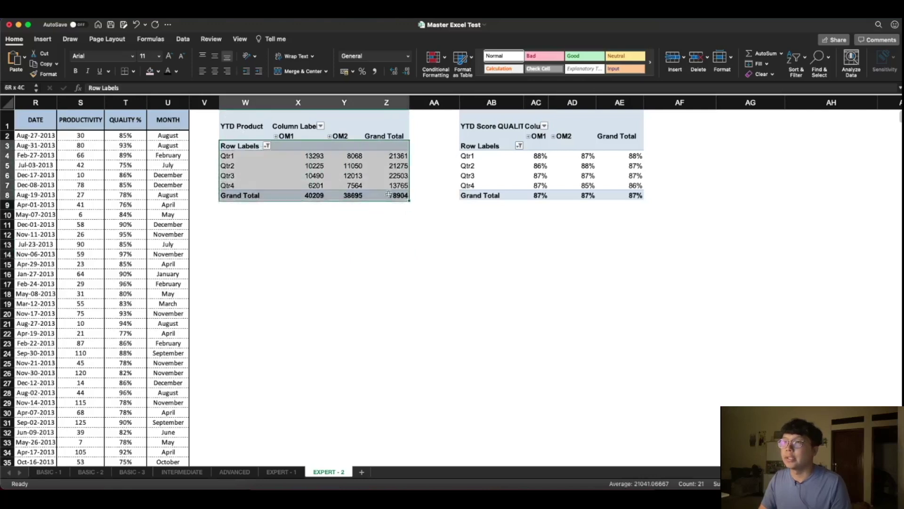
left_click(44, 39)
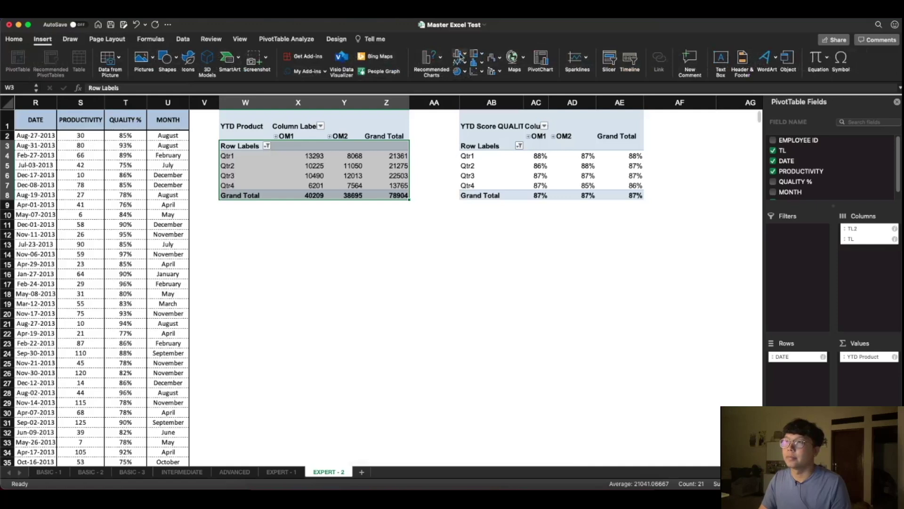
left_click(459, 56)
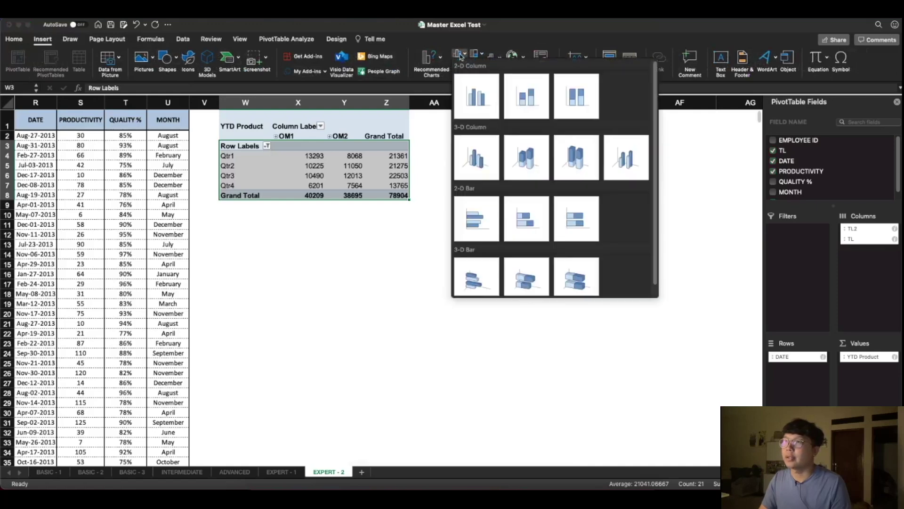
left_click(472, 106)
left_click_drag(437, 220, 375, 221)
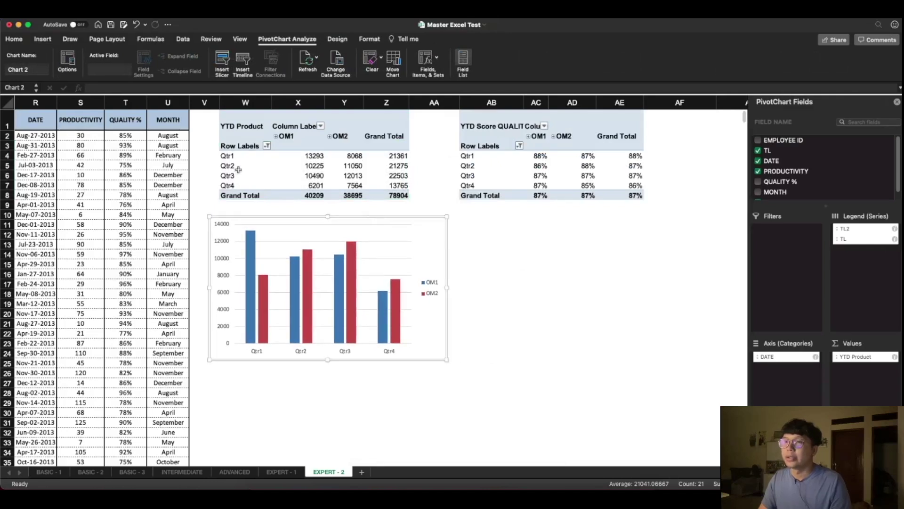
Apply the quick layout with both axis titles, minor gridlines and a legend beside the plot to the productivity chart
left_click(337, 39)
left_click(42, 57)
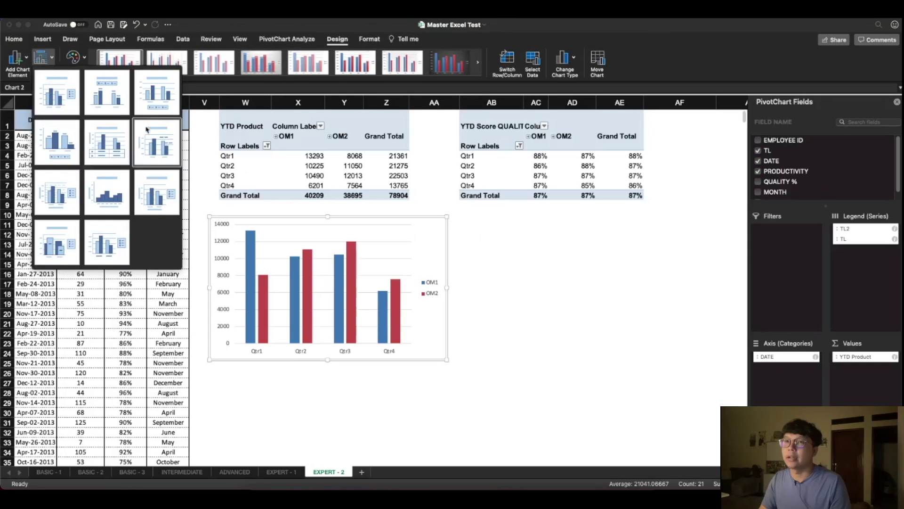
left_click(53, 198)
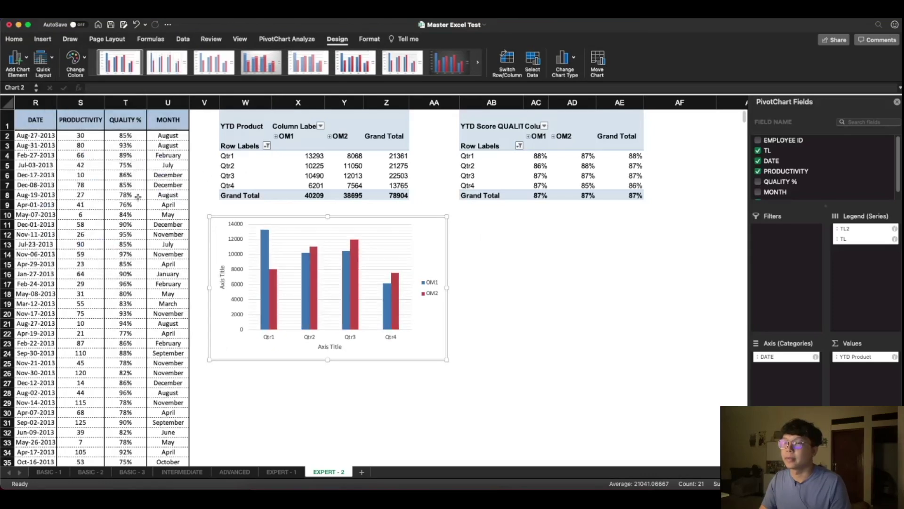
Narrow the productivity chart and align it with column W beneath its PivotTable
left_click_drag(387, 220, 389, 243)
left_click_drag(449, 309, 422, 309)
left_click_drag(351, 243, 362, 228)
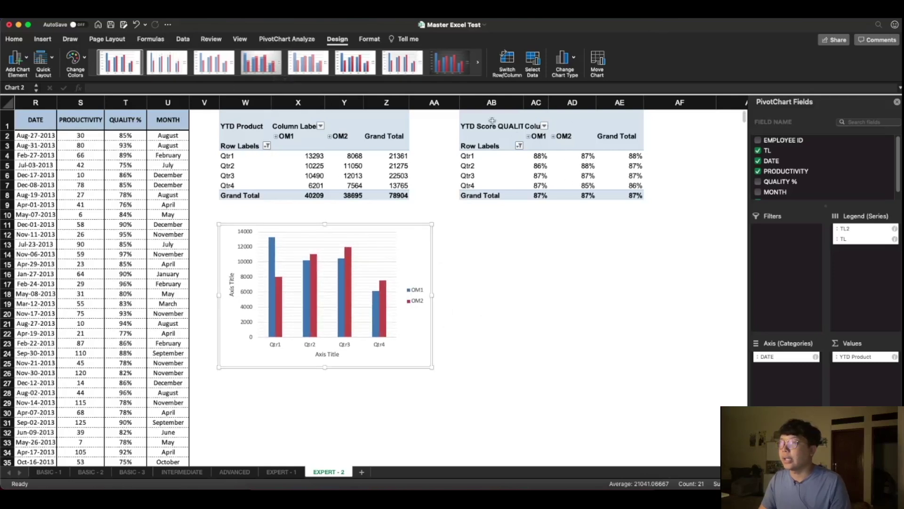
Insert a 2-D clustered column PivotChart from the YTD Score QUALITY % PivotTable and place it beneath that table
left_click_drag(469, 114, 637, 195)
left_click(42, 39)
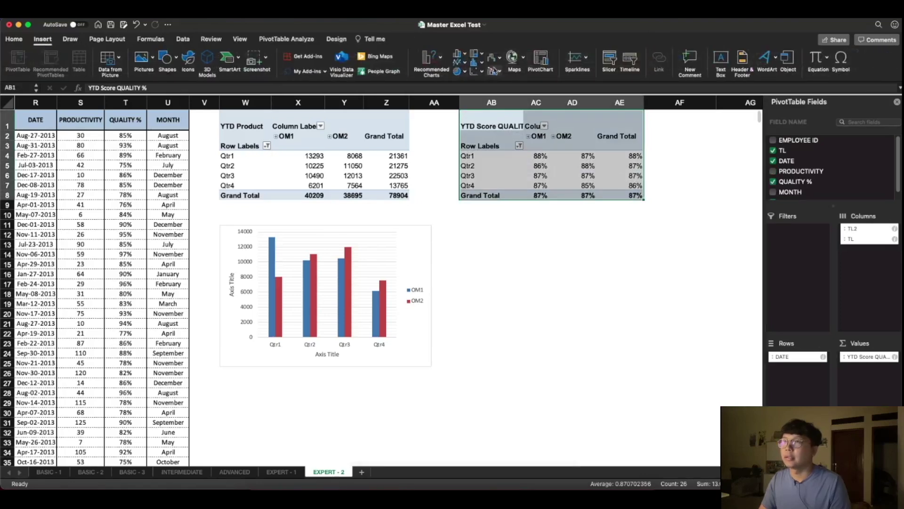
left_click(461, 56)
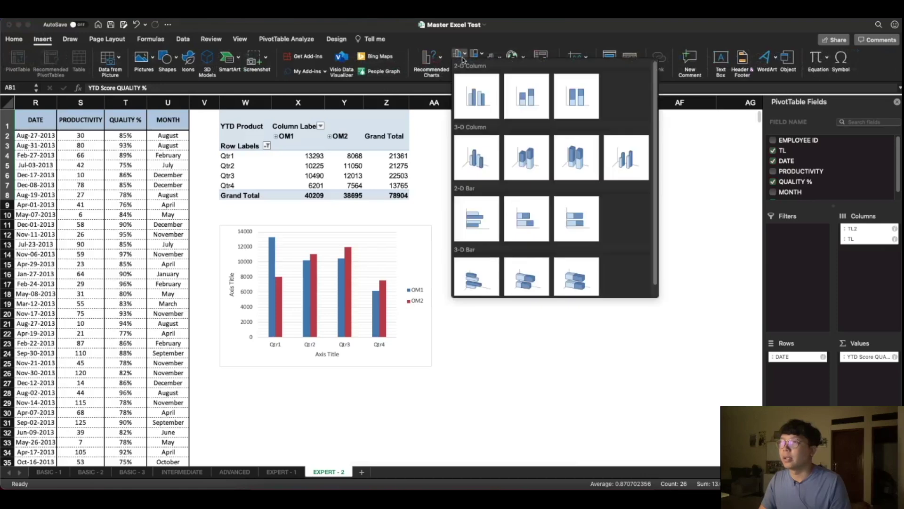
left_click(475, 96)
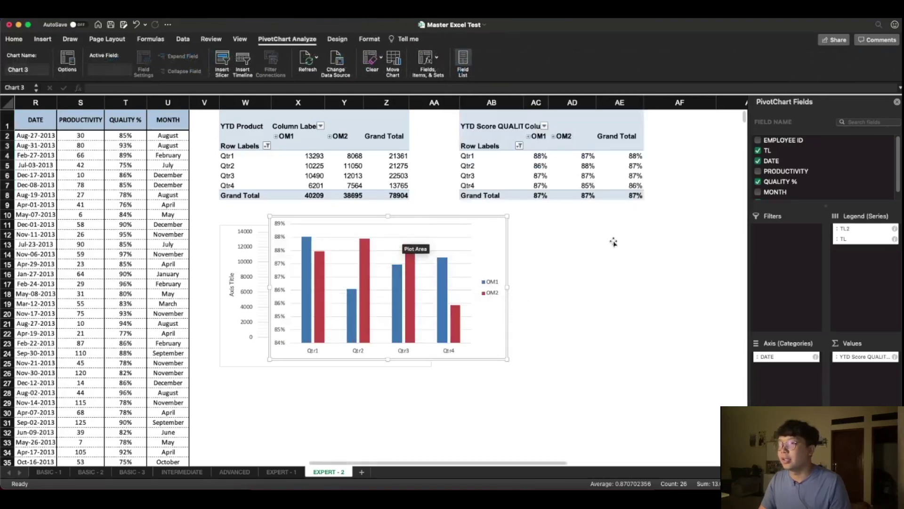
left_click(466, 223)
left_click_drag(458, 218, 646, 220)
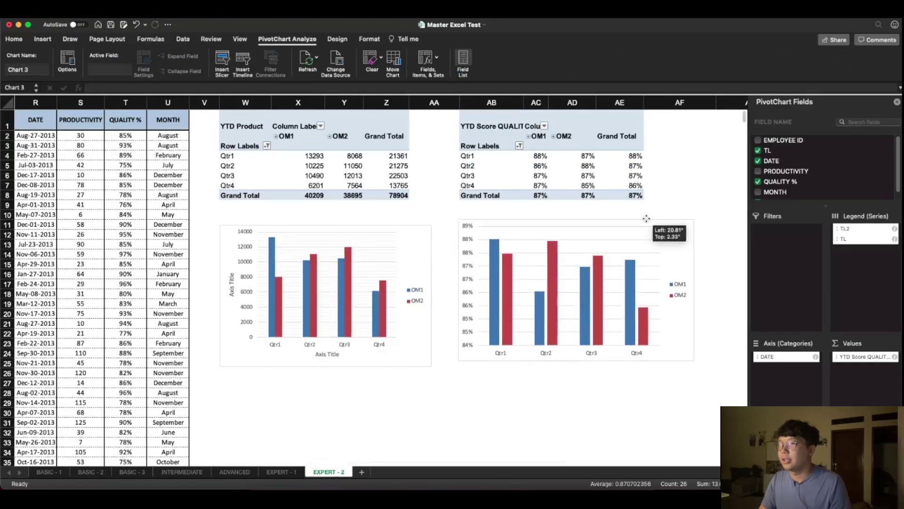
left_click_drag(698, 363, 695, 362)
left_click(463, 391)
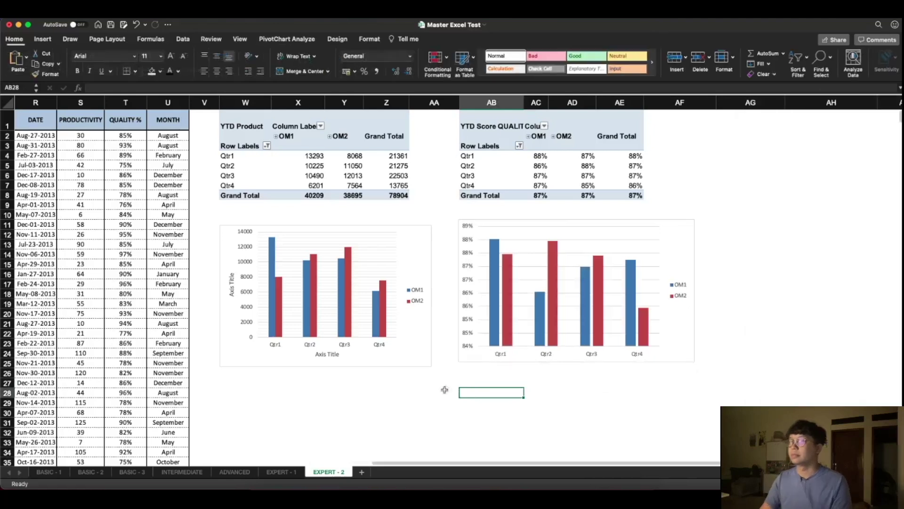
left_click(356, 385)
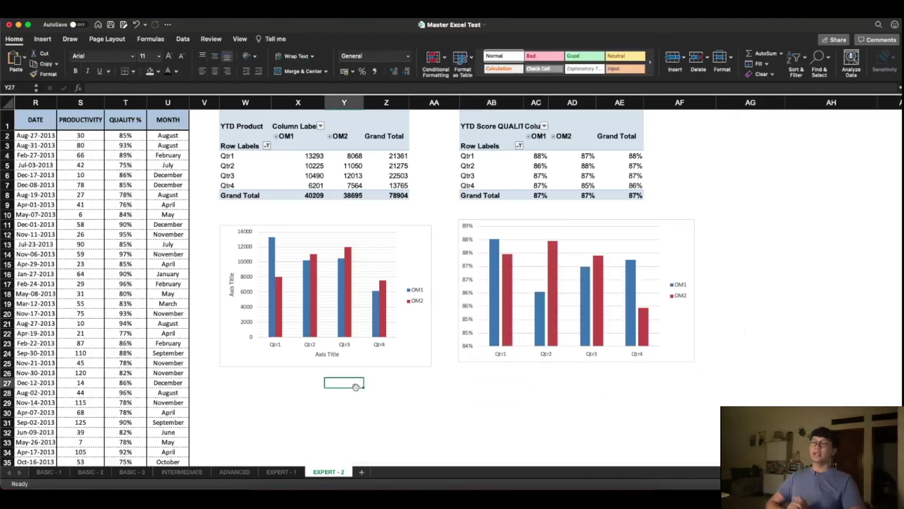
Compare both finished charts with the instruction snapshot, and examine the Qtr1 values of OM1 and OM2 in each chart
mouse_move(714, 466)
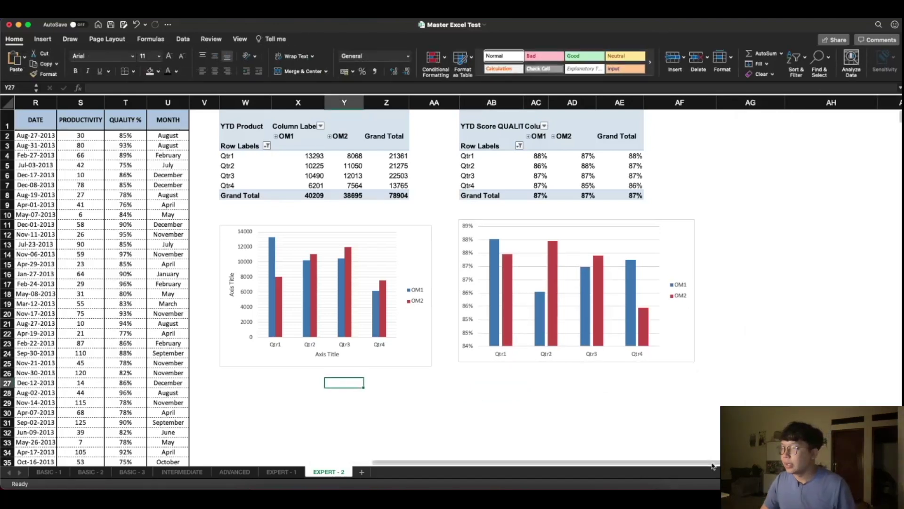
scroll(714, 466, "left", 15)
scroll(294, 397, "down", 2)
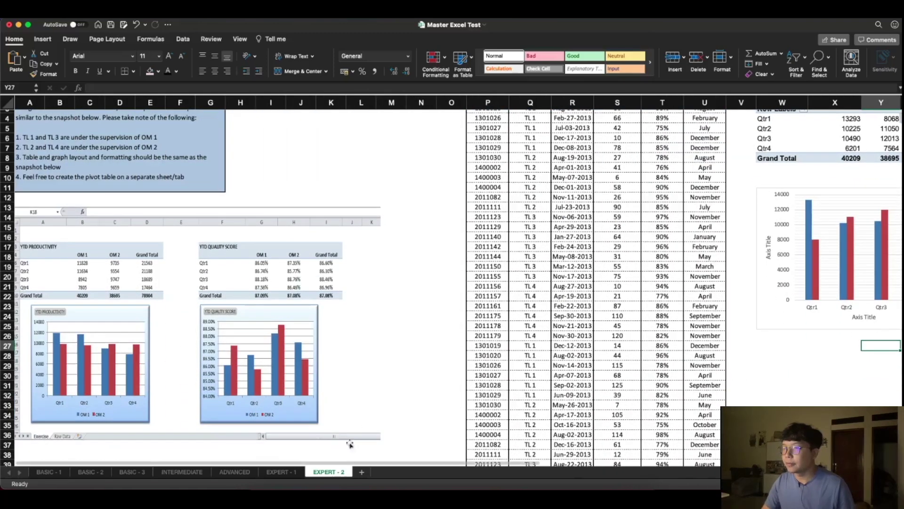
scroll(353, 464, "right", 15)
scroll(637, 347, "up", 2)
mouse_move(638, 347)
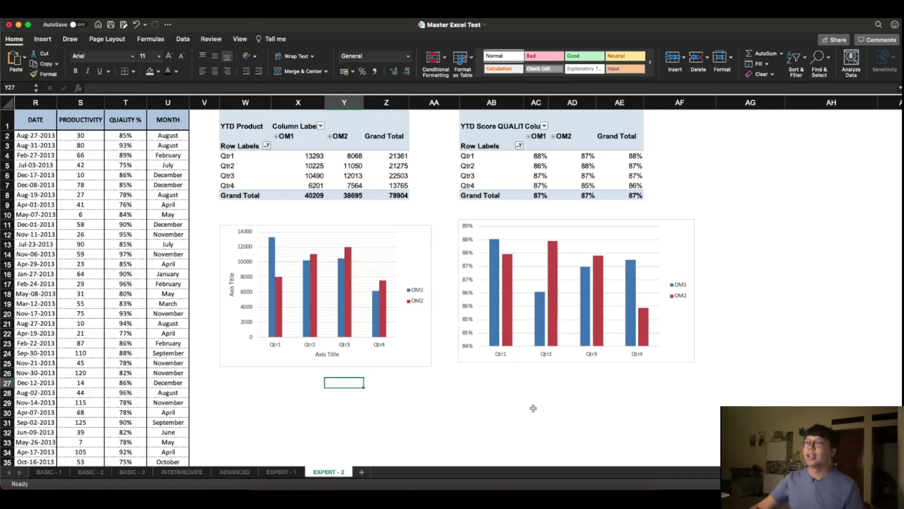
mouse_move(273, 267)
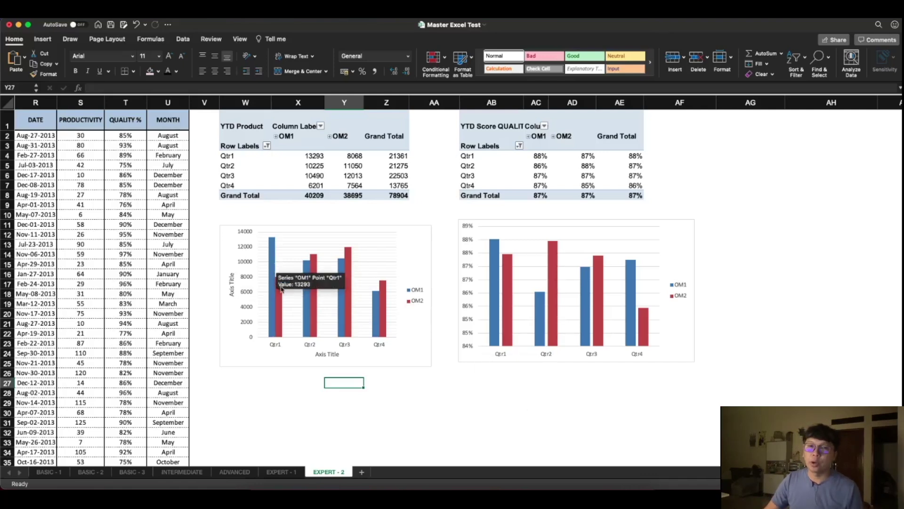
mouse_move(281, 288)
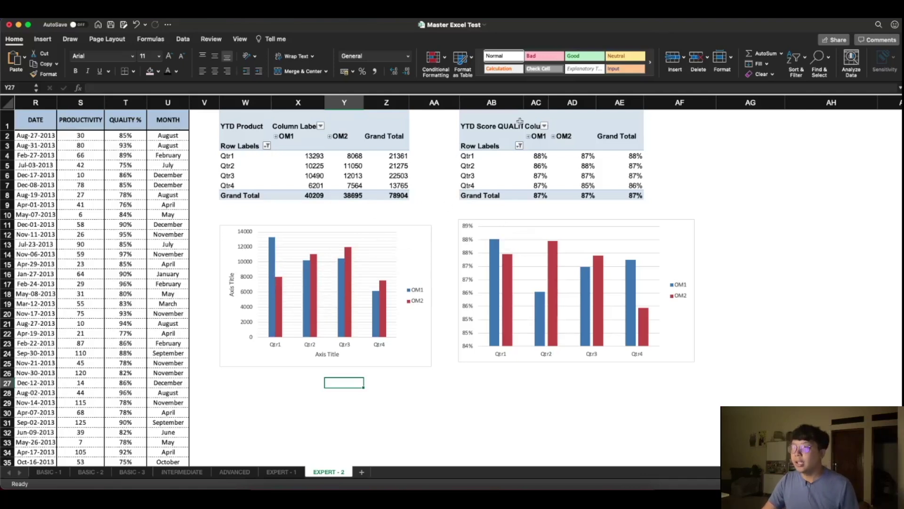
mouse_move(496, 244)
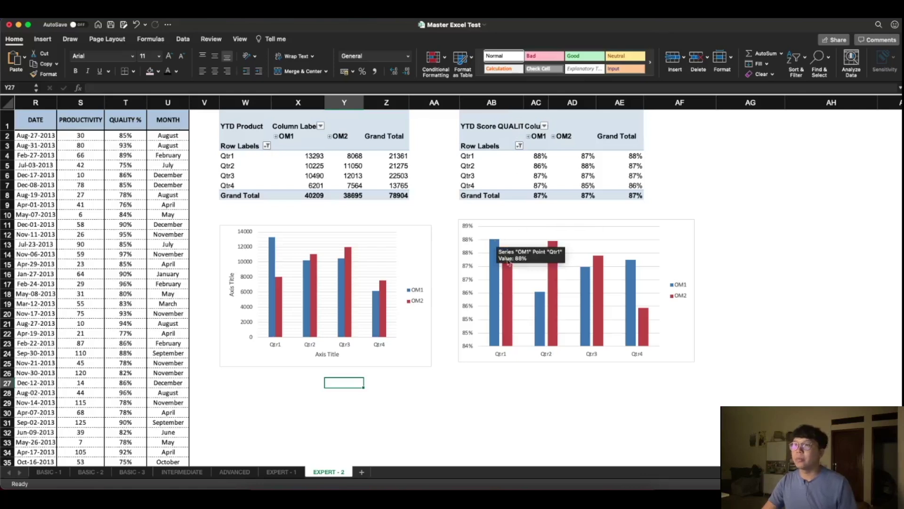
mouse_move(505, 265)
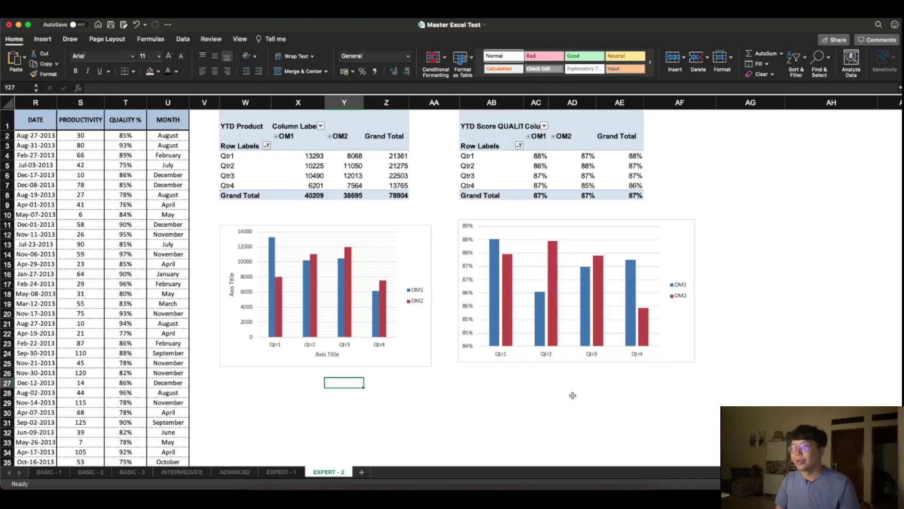
scroll(497, 391, "left", 1)
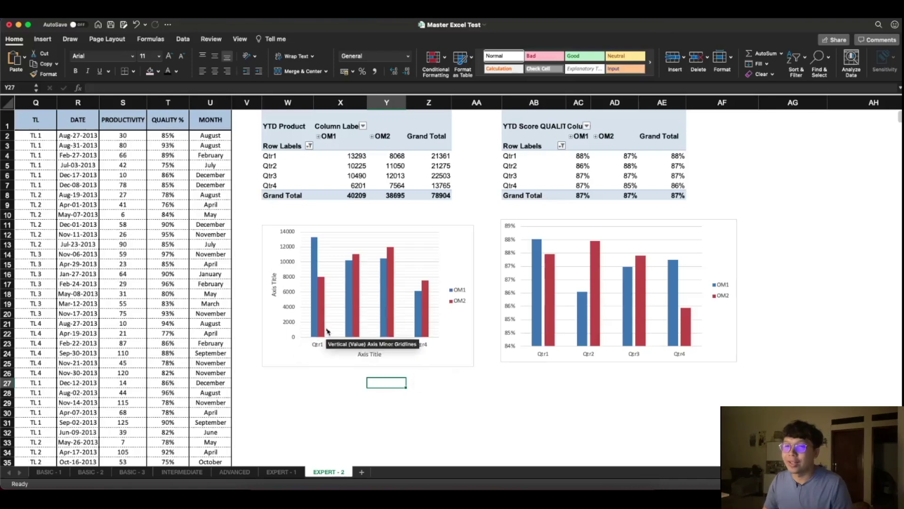
left_click(50, 472)
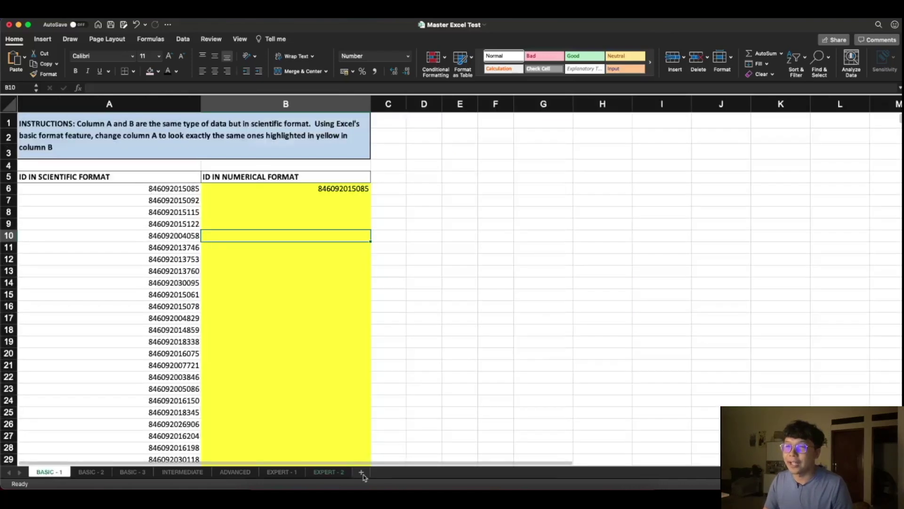
left_click(334, 472)
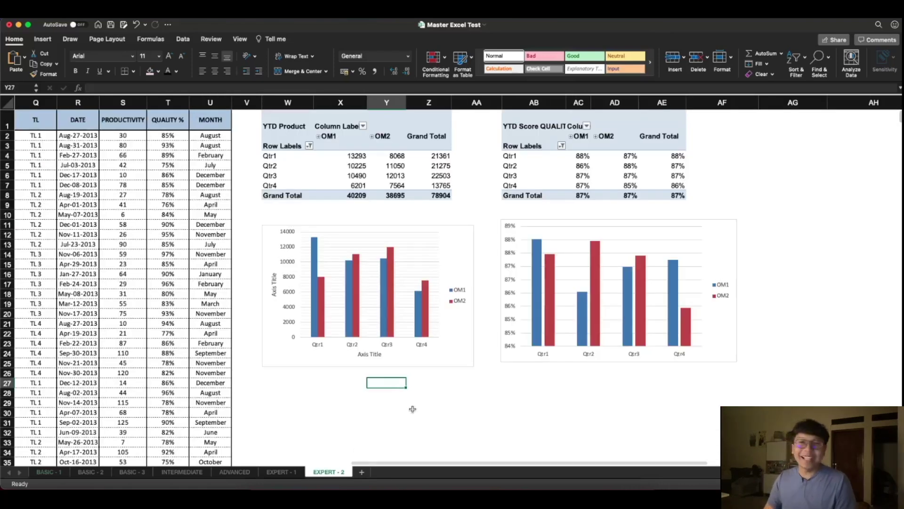